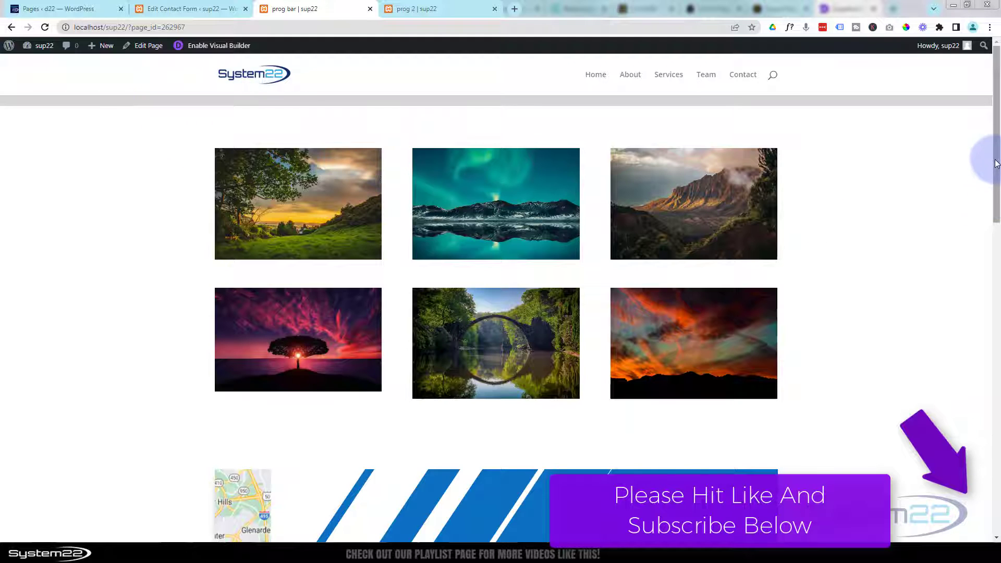
Examine how the progress indicators on the prog bar and prog 2 pages respond to scrolling from top to bottom
{"action": "left_click_drag", "start_coordinate": [997, 146], "coordinate": [997, 401]}
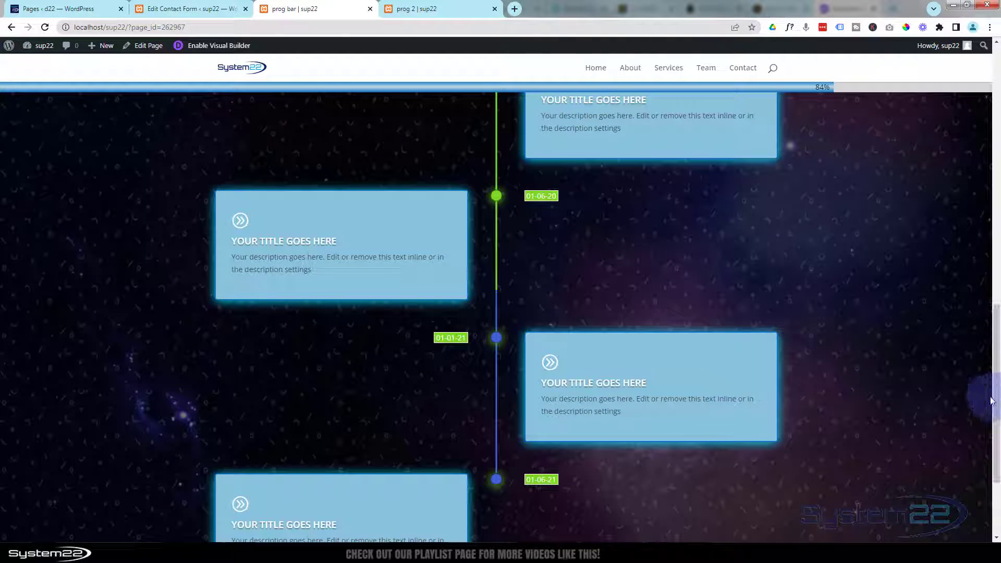
{"action": "left_click_drag", "start_coordinate": [997, 397], "coordinate": [996, 91]}
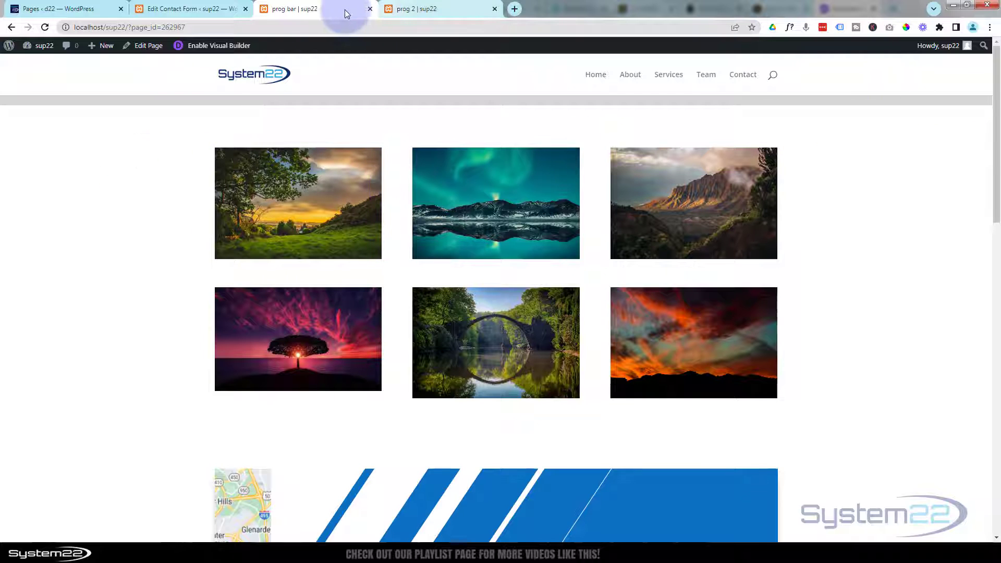
{"action": "left_click", "coordinate": [429, 11]}
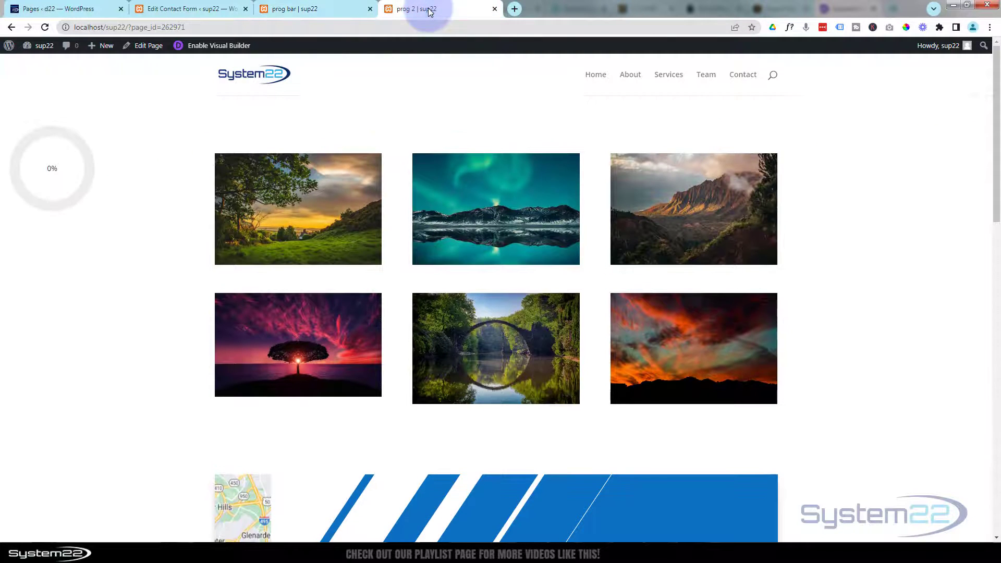
{"action": "left_click_drag", "start_coordinate": [996, 151], "coordinate": [997, 464]}
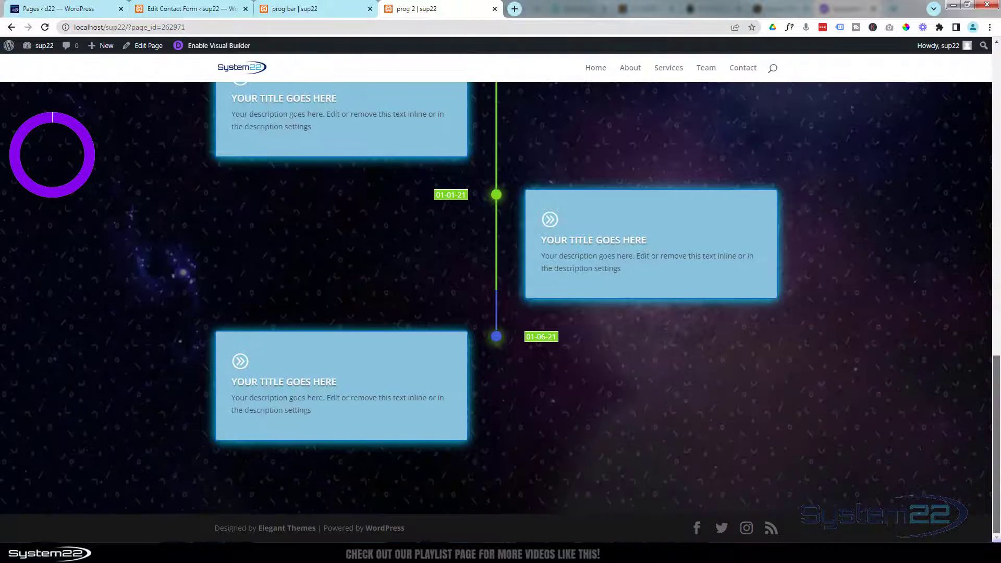
{"action": "left_click_drag", "start_coordinate": [993, 537], "coordinate": [995, 59]}
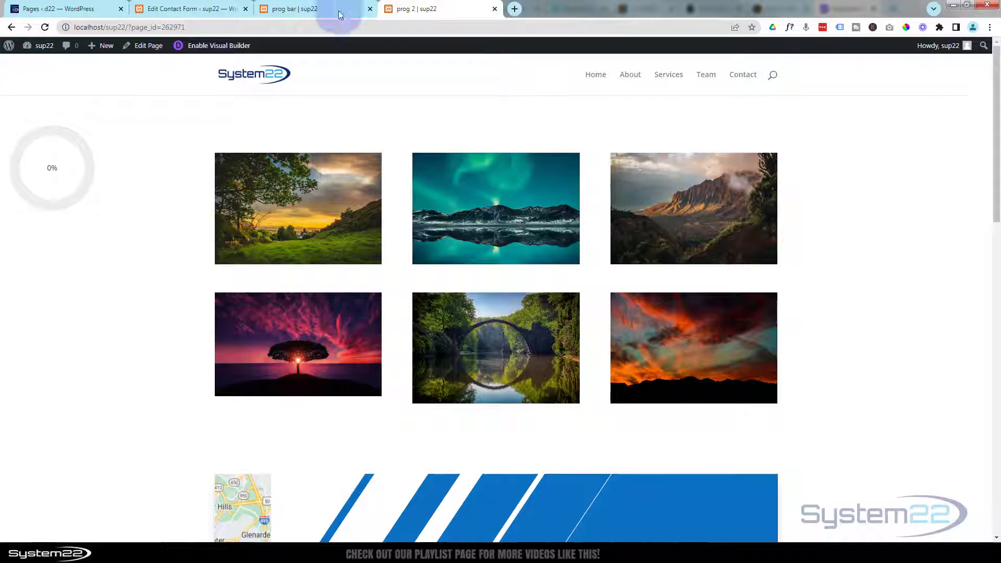
Delete the existing progress bar row above the image gallery on the prog bar page in the visual builder
{"action": "left_click", "coordinate": [322, 7]}
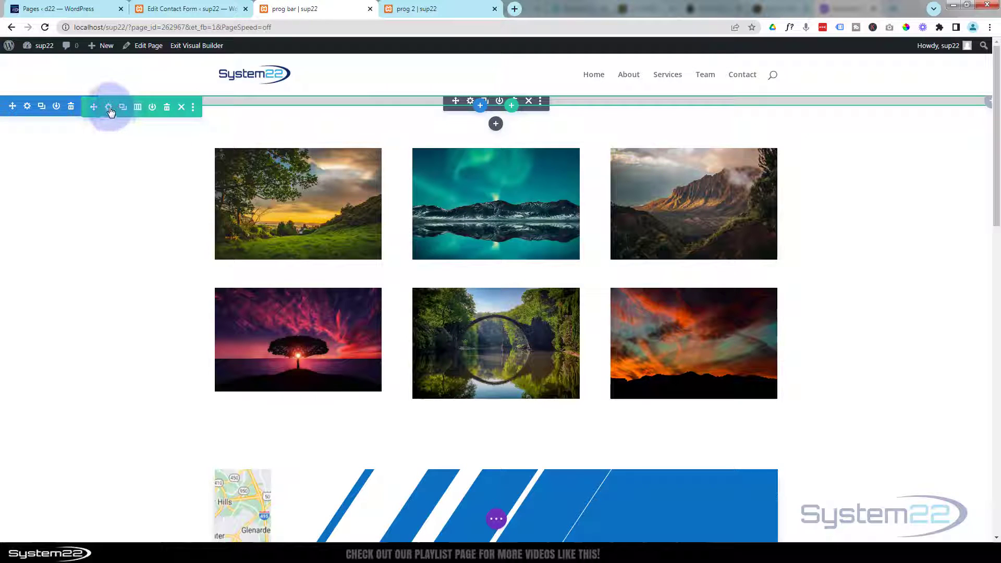
{"action": "left_click", "coordinate": [167, 108]}
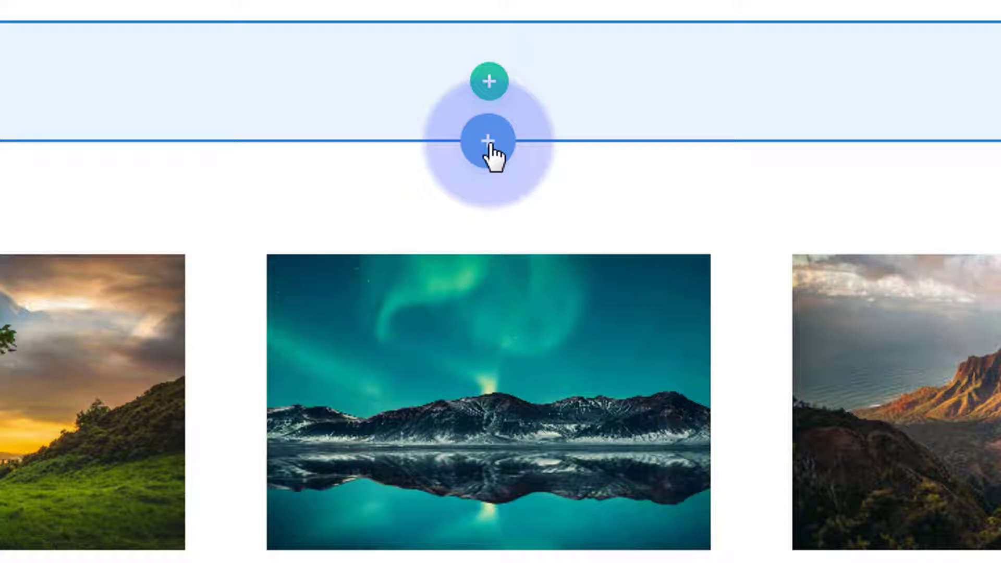
Insert a regular section with a single-column row below the empty section at the start of the page
{"action": "left_click", "coordinate": [489, 142]}
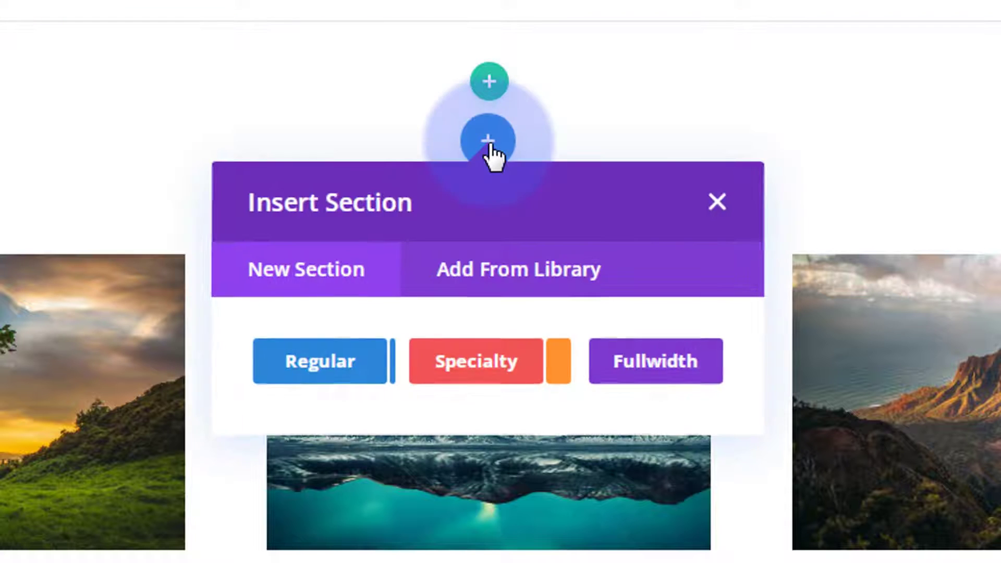
{"action": "left_click", "coordinate": [321, 365]}
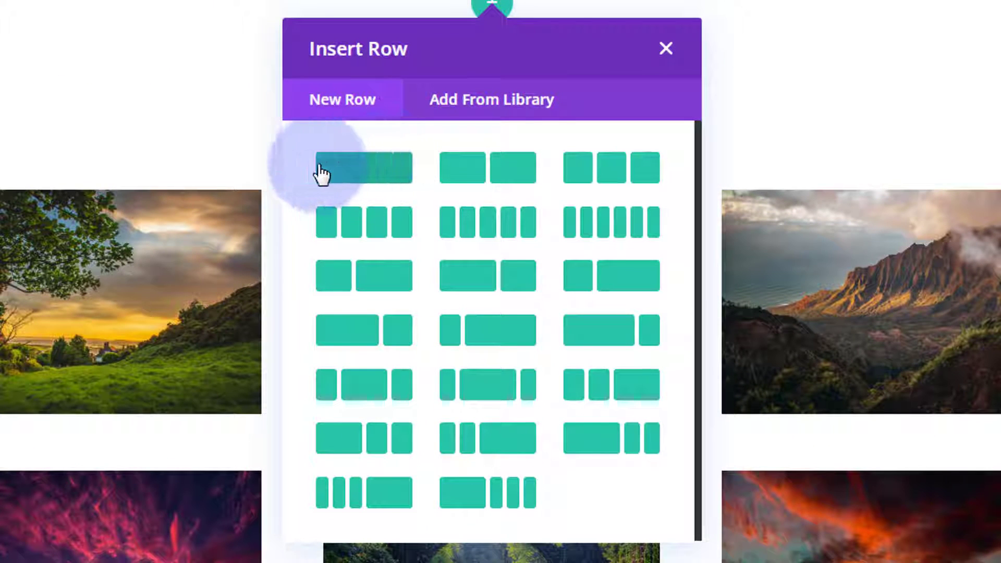
{"action": "left_click", "coordinate": [392, 180]}
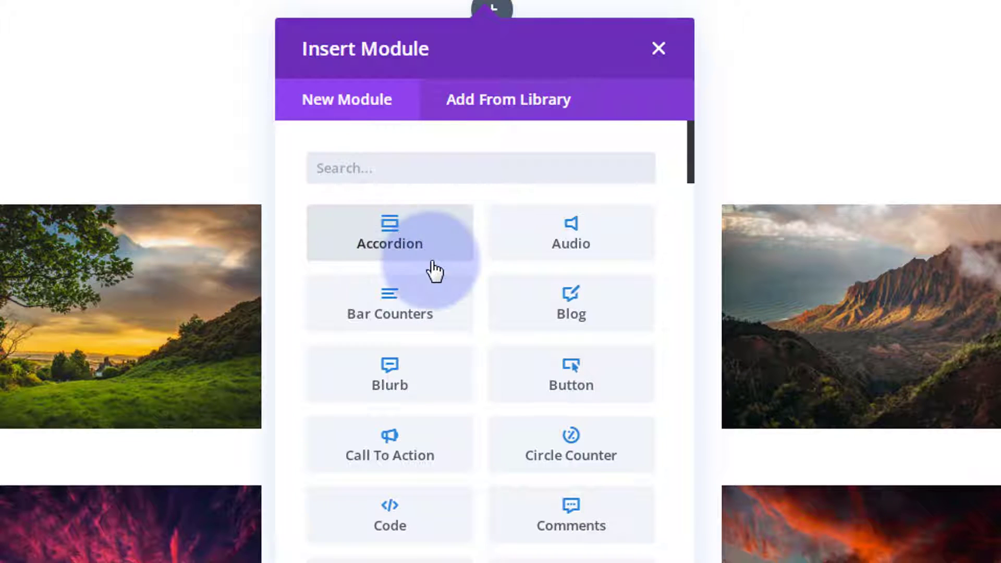
Add a Supreme Progress Bar module to the new row and save it with its default settings
{"action": "scroll", "coordinate": [447, 373], "scroll_direction": "down", "scroll_amount": 6}
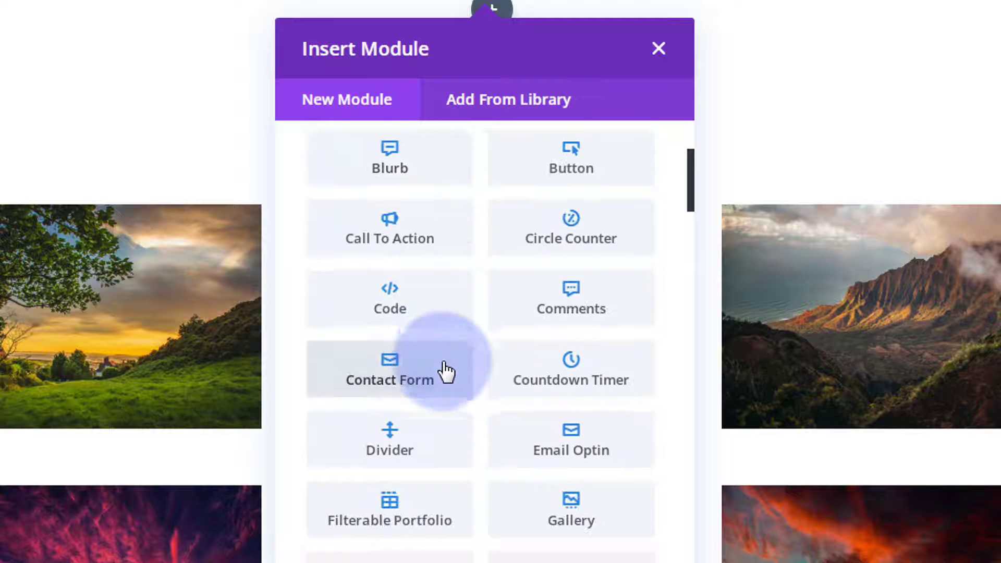
{"action": "scroll", "coordinate": [444, 365], "scroll_direction": "down", "scroll_amount": 8}
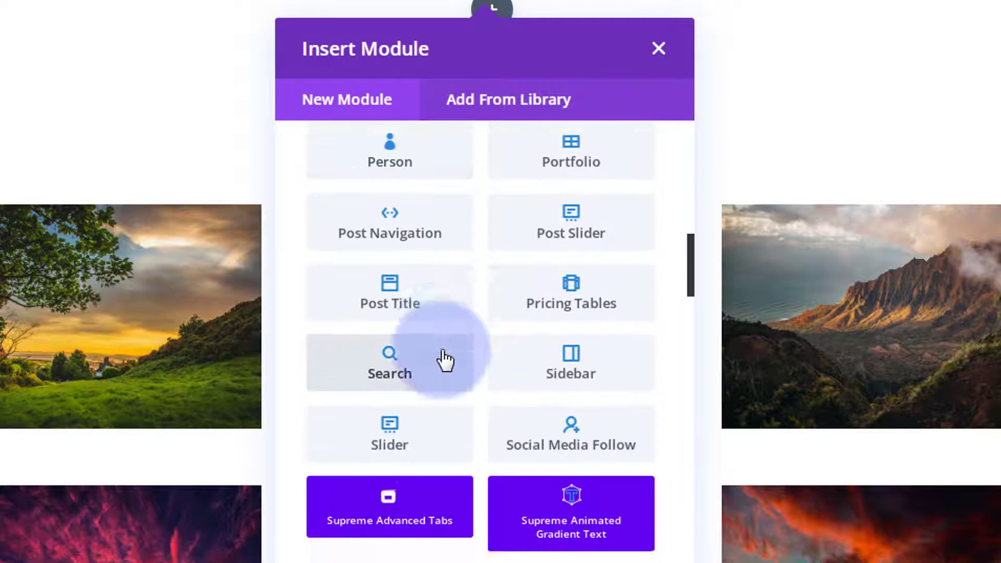
{"action": "scroll", "coordinate": [447, 332], "scroll_direction": "down", "scroll_amount": 3}
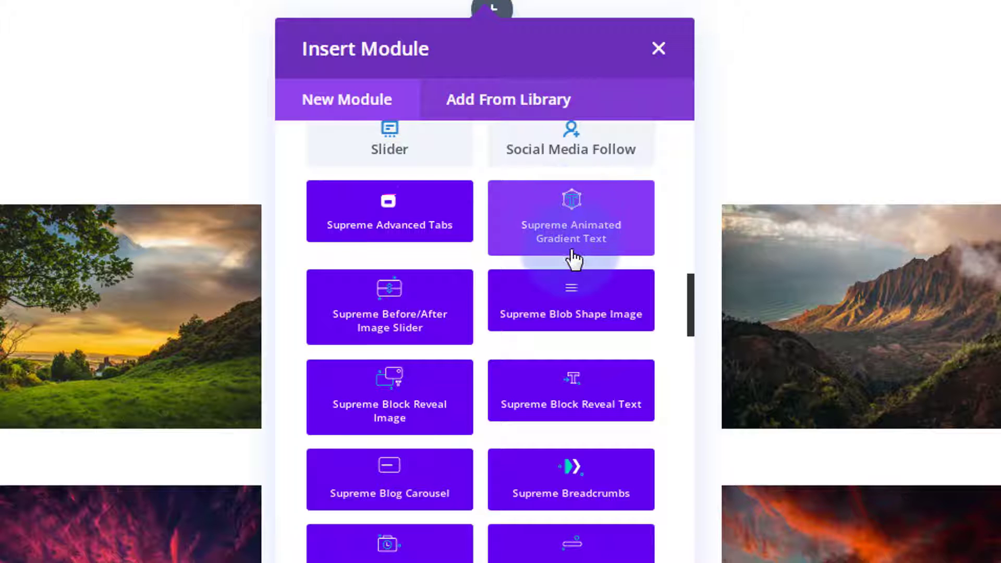
{"action": "scroll", "coordinate": [574, 259], "scroll_direction": "down", "scroll_amount": 7}
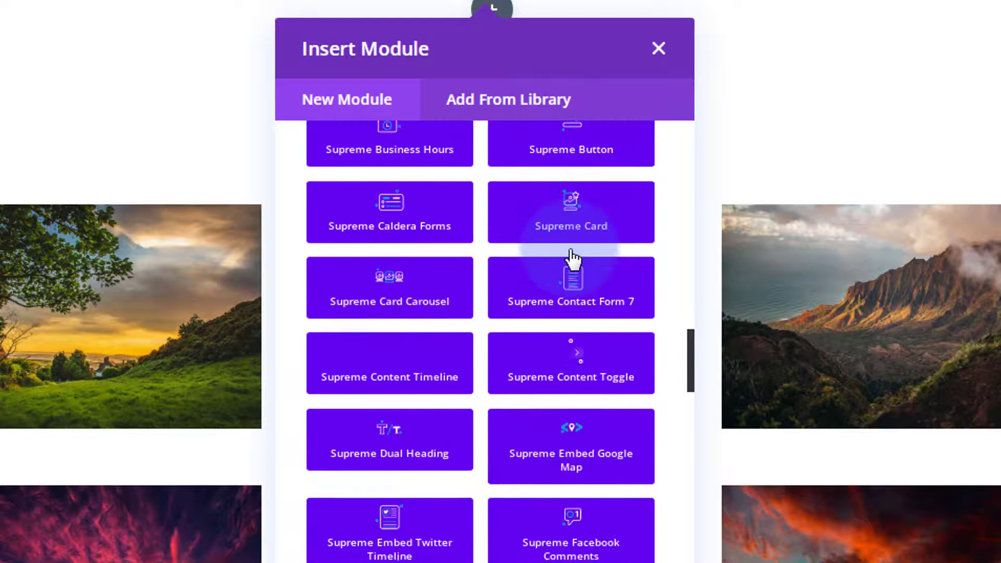
{"action": "scroll", "coordinate": [571, 253], "scroll_direction": "down", "scroll_amount": 7}
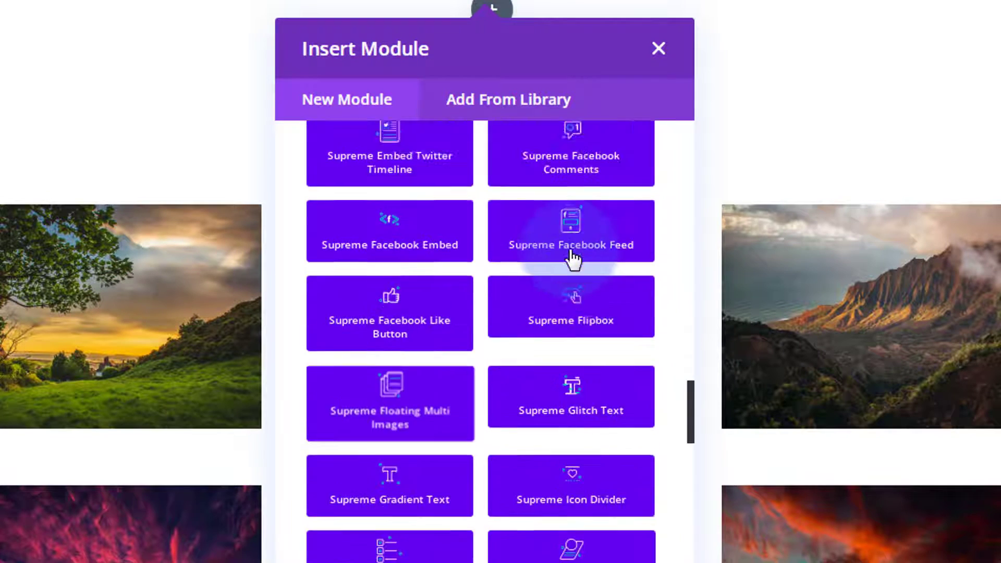
{"action": "scroll", "coordinate": [560, 289], "scroll_direction": "down", "scroll_amount": 3}
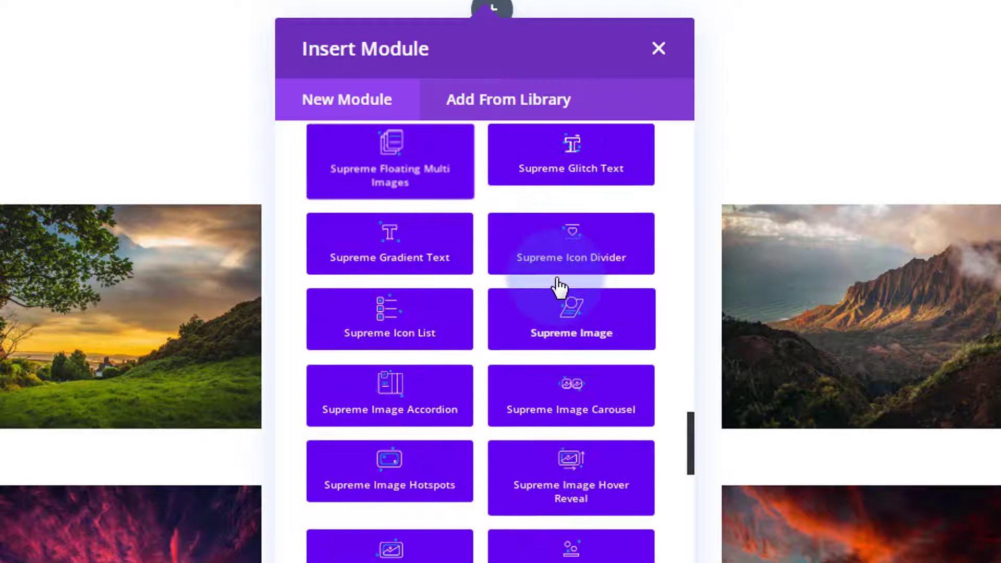
{"action": "scroll", "coordinate": [557, 281], "scroll_direction": "down", "scroll_amount": 2}
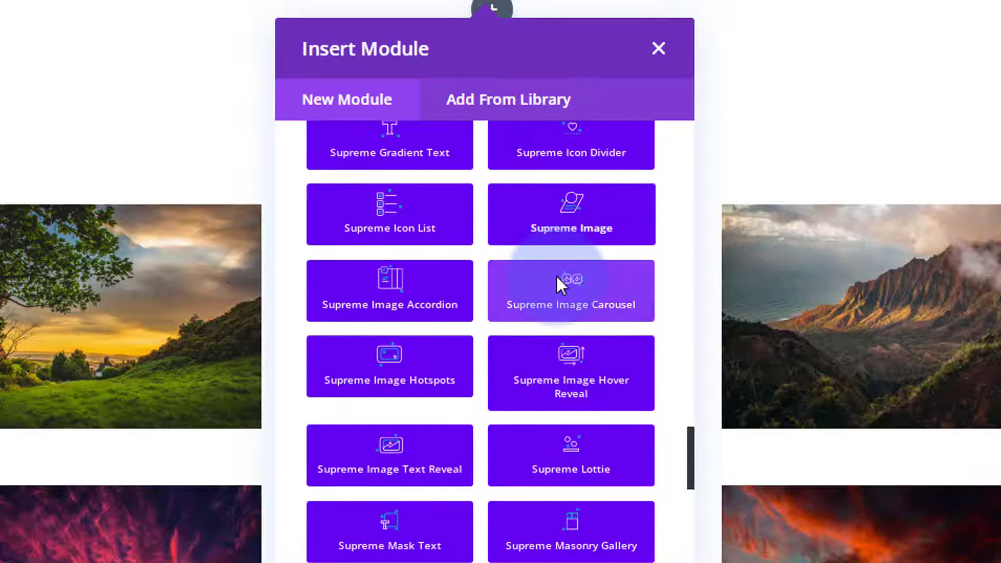
{"action": "scroll", "coordinate": [557, 282], "scroll_direction": "down", "scroll_amount": 2}
{"action": "scroll", "coordinate": [557, 281], "scroll_direction": "down", "scroll_amount": 3}
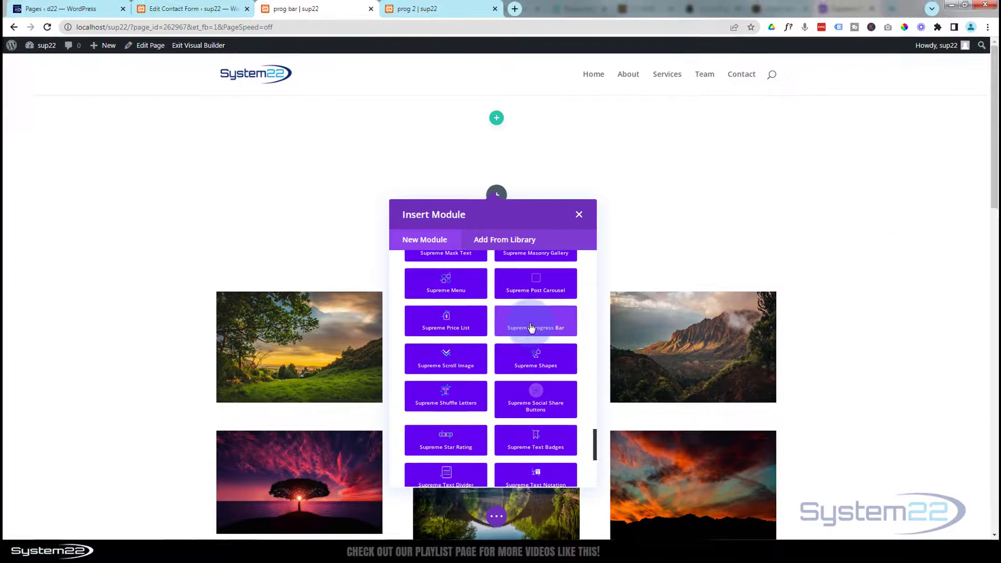
{"action": "left_click", "coordinate": [531, 328]}
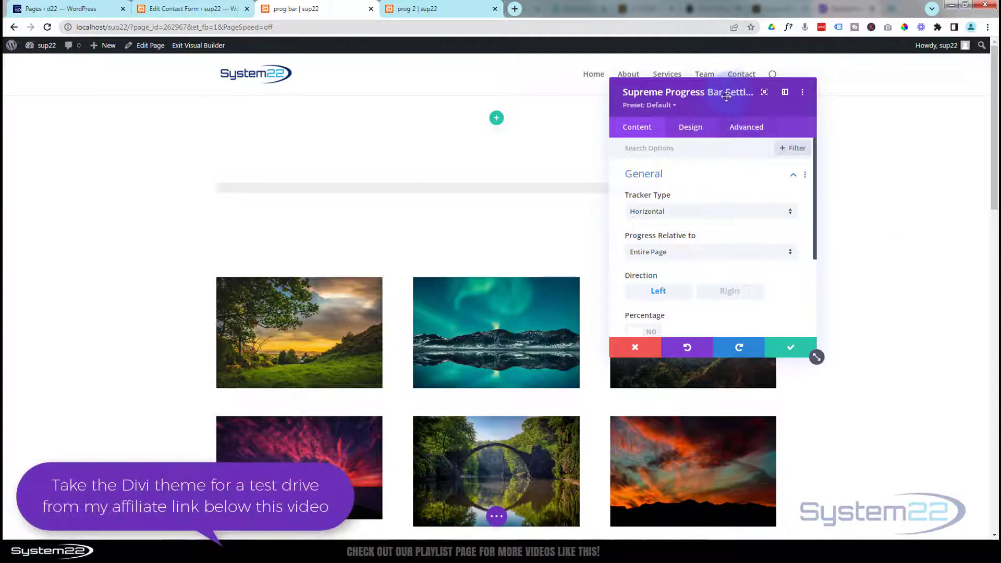
{"action": "left_click_drag", "start_coordinate": [726, 96], "coordinate": [473, 238]}
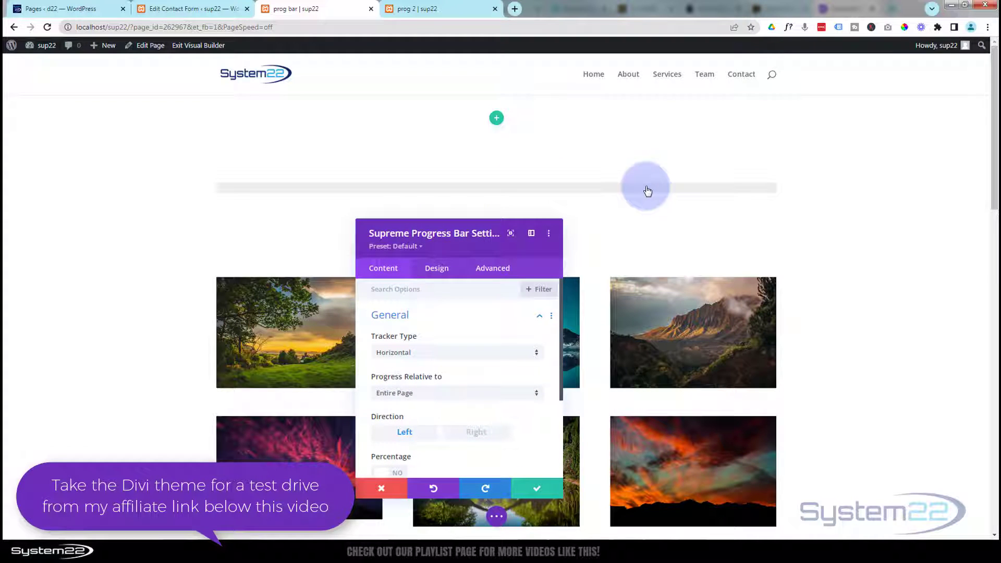
{"action": "left_click", "coordinate": [539, 492]}
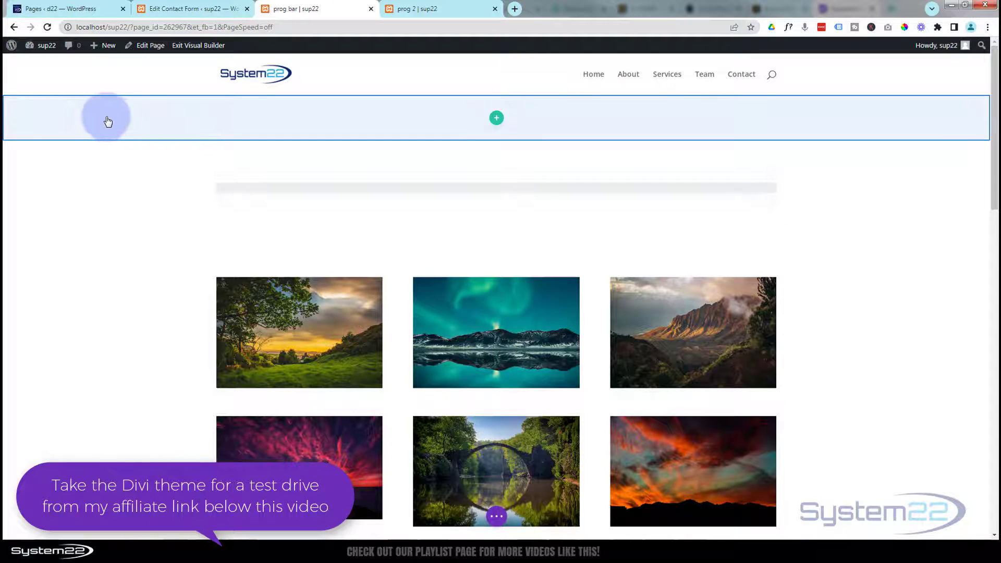
Delete the empty section above the progress bar and open the settings of the progress bar module
{"action": "mouse_move", "coordinate": [84, 105]}
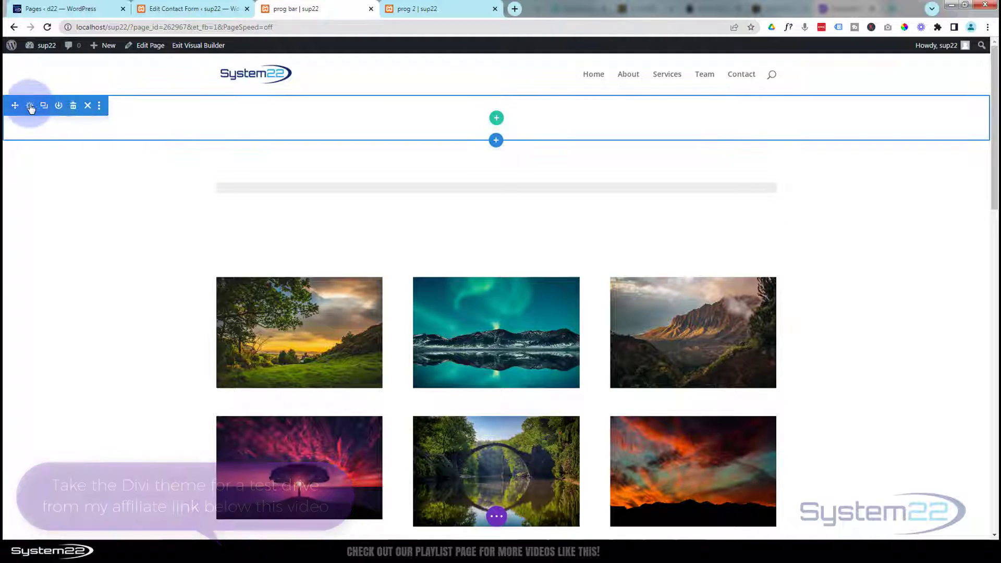
{"action": "left_click", "coordinate": [73, 106]}
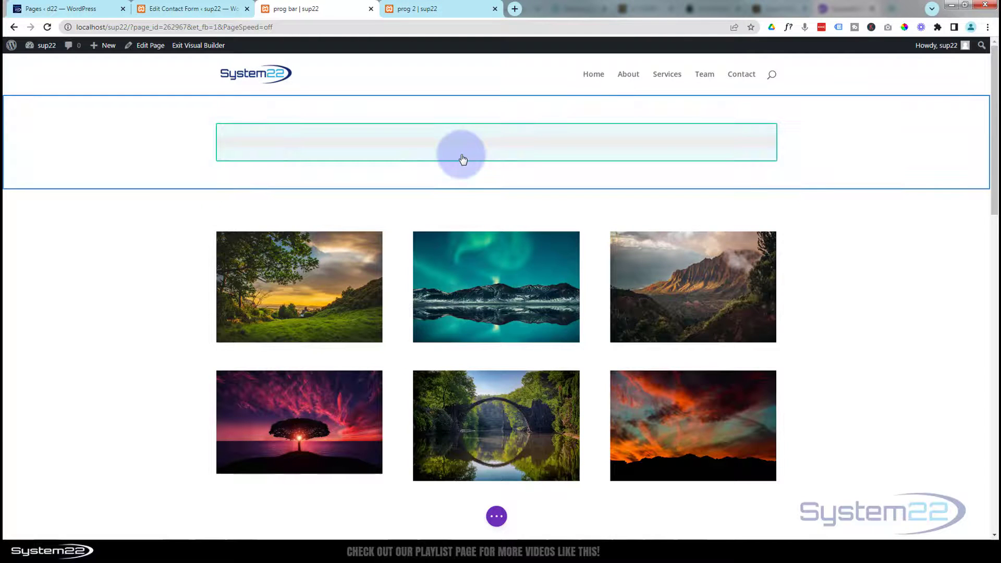
{"action": "mouse_move", "coordinate": [461, 154]}
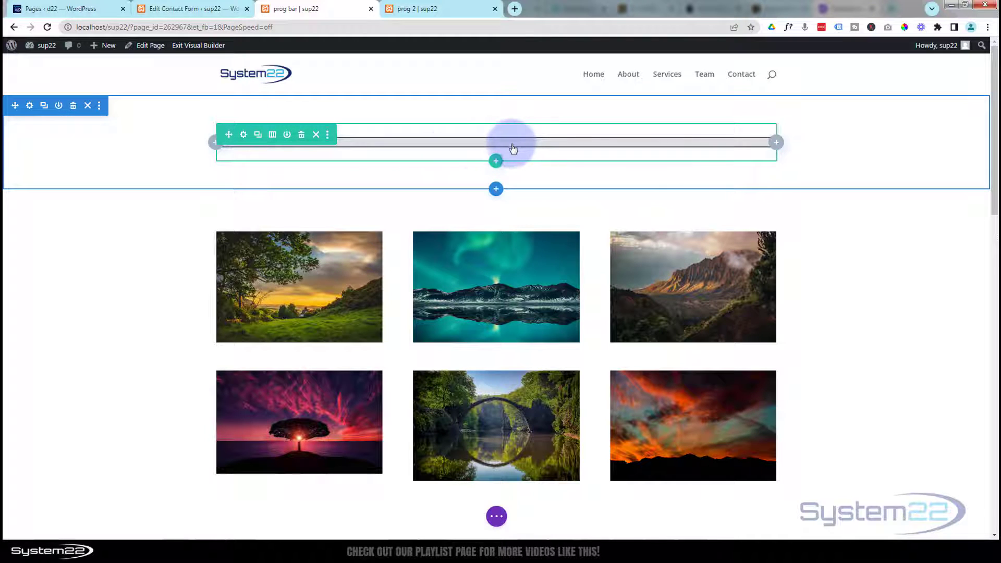
{"action": "mouse_move", "coordinate": [510, 142]}
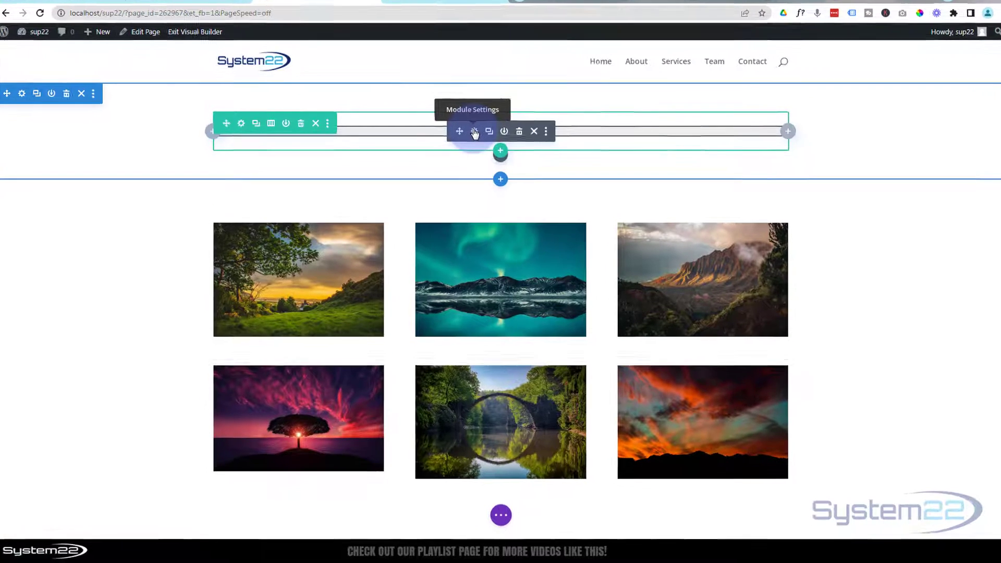
{"action": "left_click", "coordinate": [471, 148]}
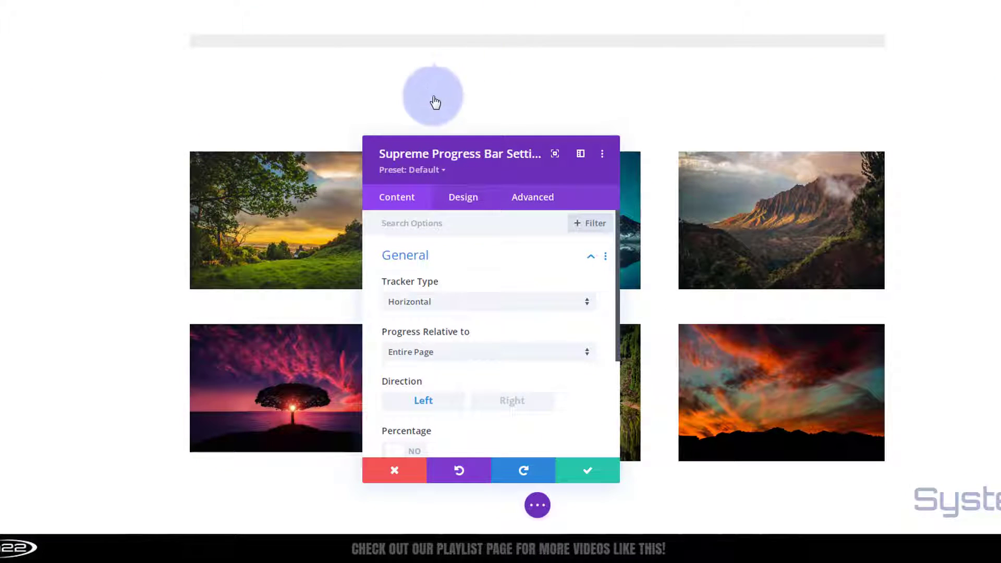
Try the Circular tracker type on the progress bar and return it to Horizontal
{"action": "left_click", "coordinate": [471, 303]}
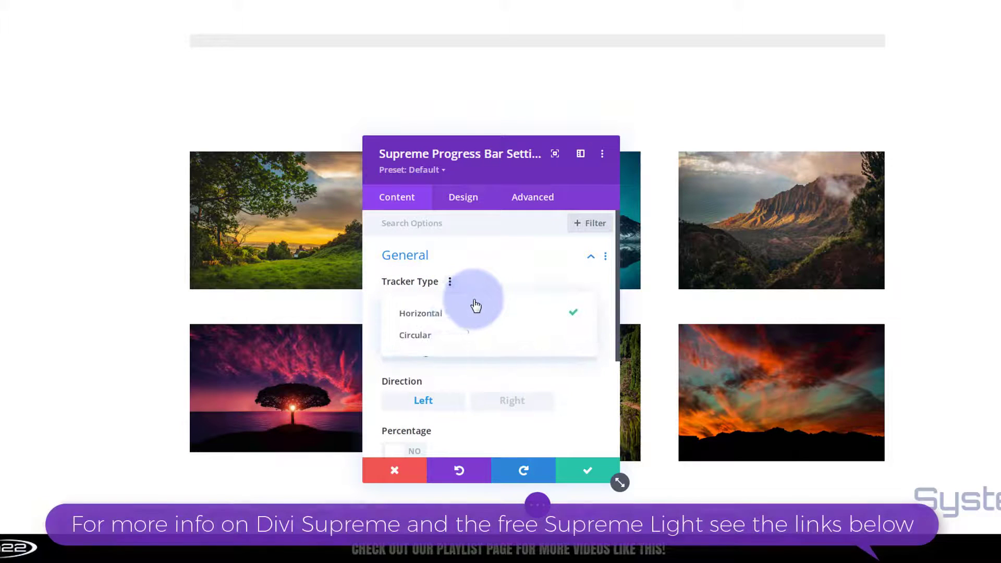
{"action": "left_click", "coordinate": [451, 339]}
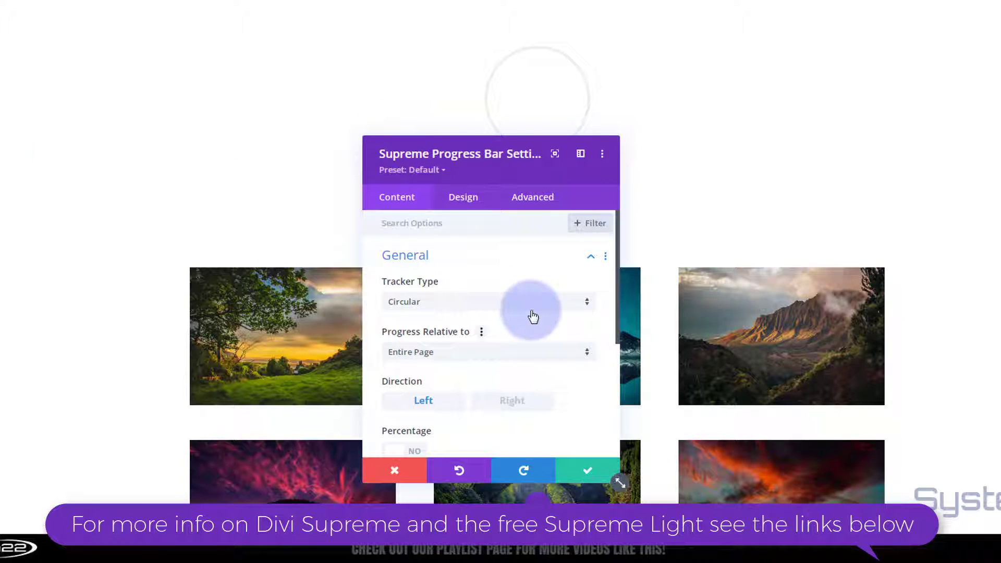
{"action": "left_click", "coordinate": [515, 306]}
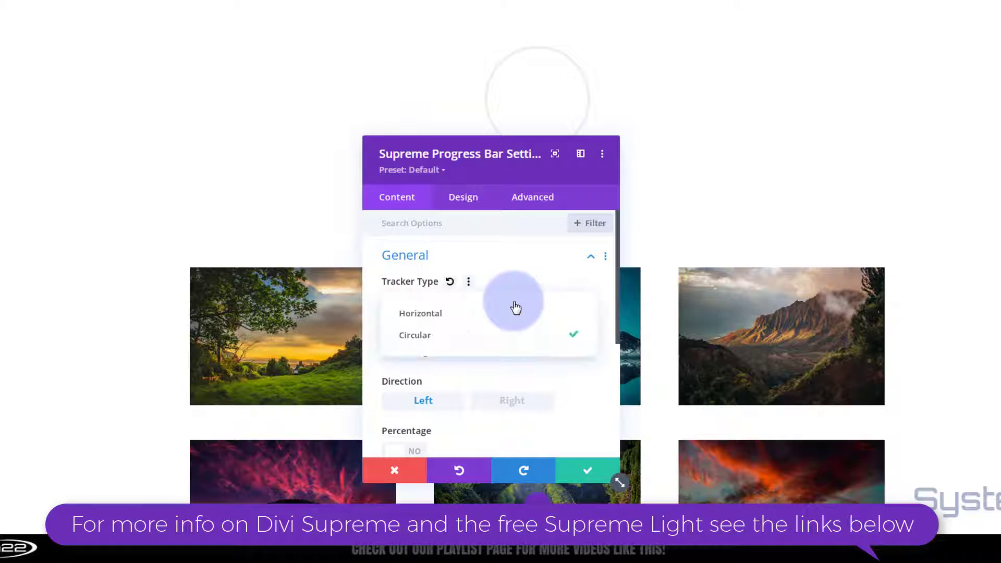
{"action": "left_click", "coordinate": [438, 321]}
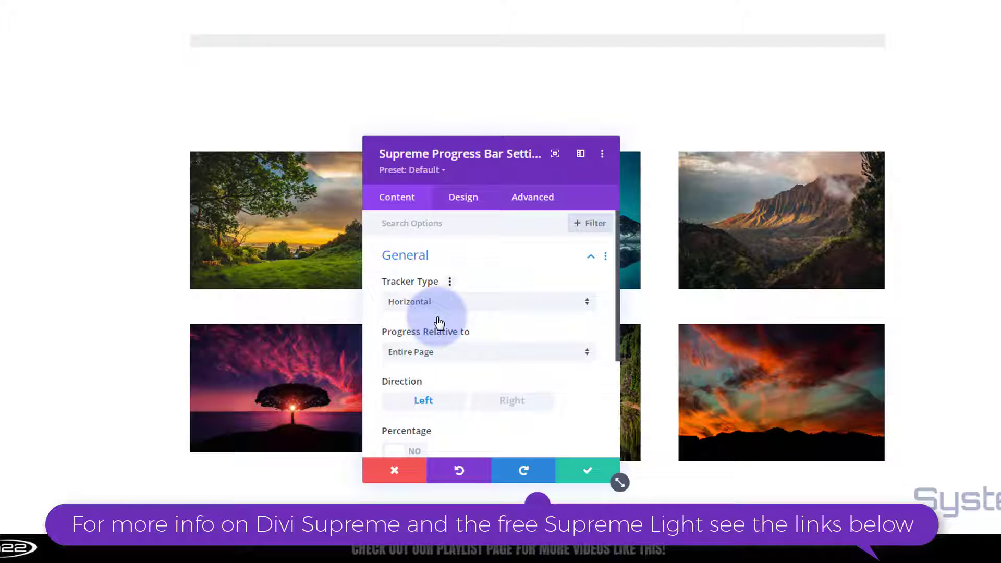
Keep the progress relative to Entire Page and turn on the progress bar's percentage display
{"action": "scroll", "coordinate": [472, 284], "scroll_direction": "down", "scroll_amount": 1}
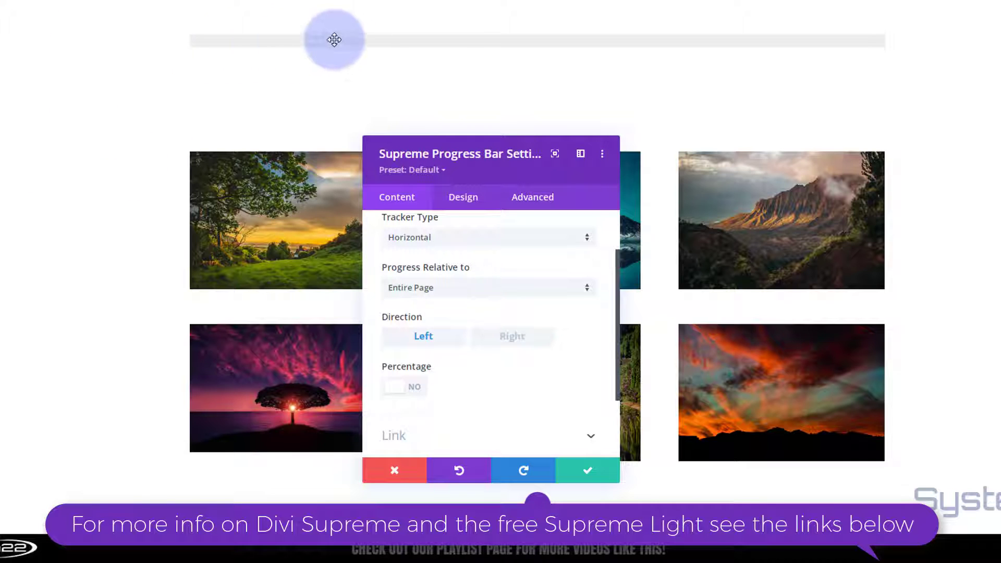
{"action": "left_click", "coordinate": [466, 293]}
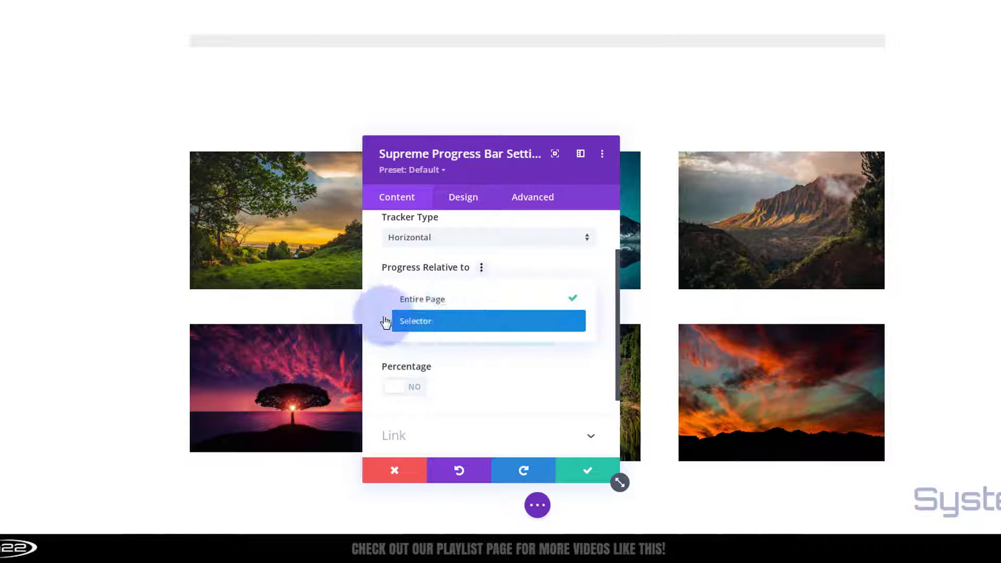
{"action": "left_click", "coordinate": [378, 291]}
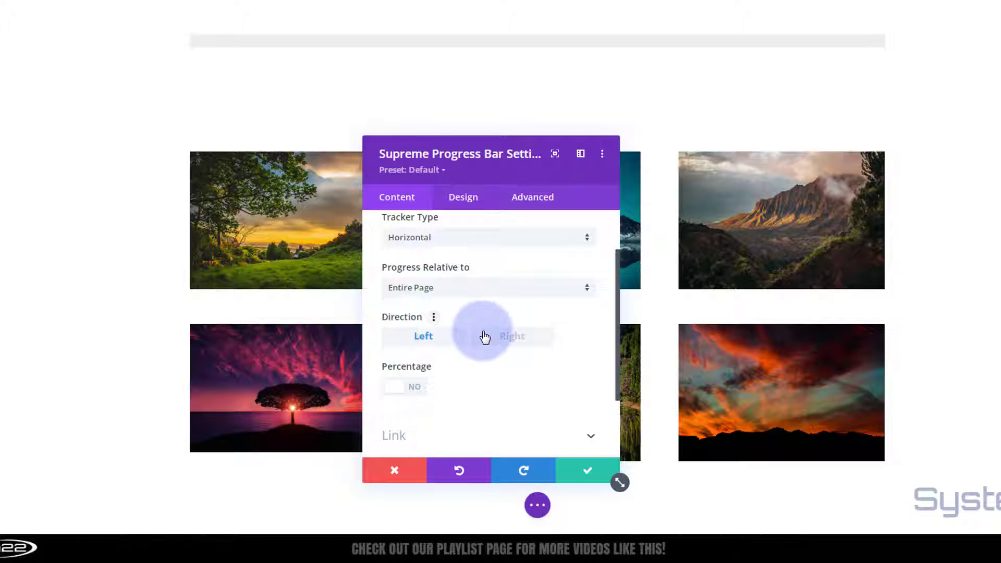
{"action": "scroll", "coordinate": [481, 331], "scroll_direction": "down", "scroll_amount": 2}
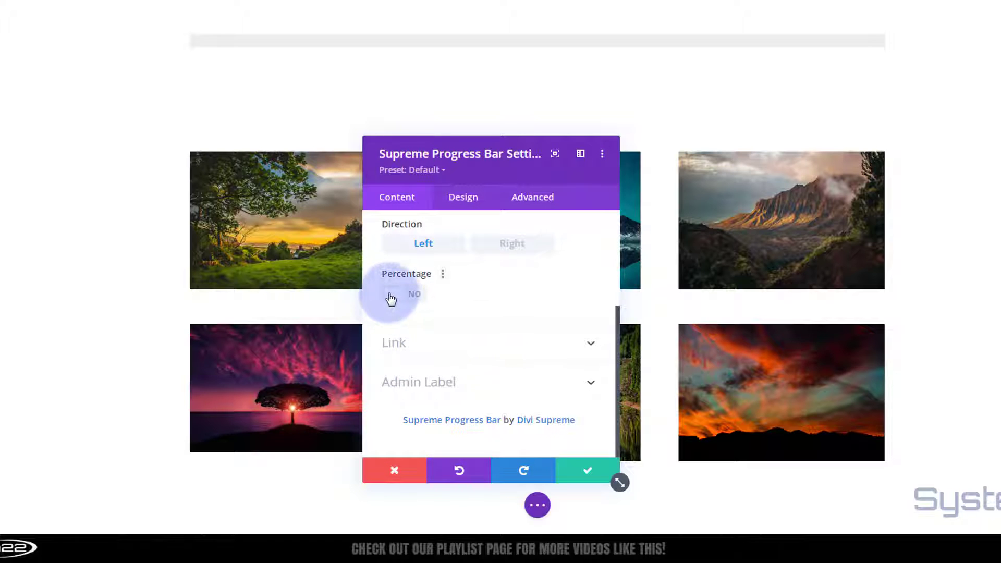
{"action": "left_click", "coordinate": [415, 296]}
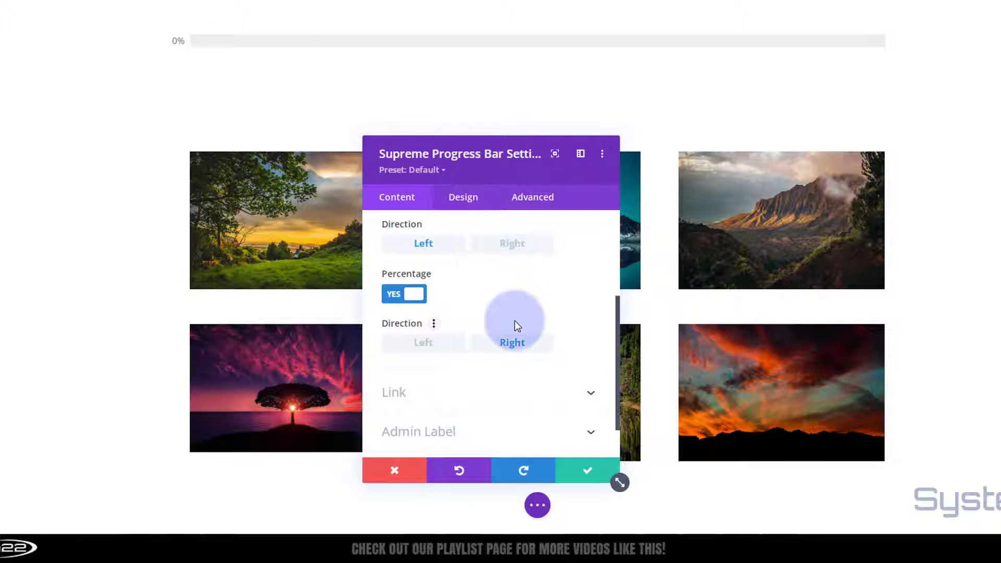
Review the module's link settings and the available link target options, leaving the target at In The Same Window
{"action": "scroll", "coordinate": [515, 324], "scroll_direction": "down", "scroll_amount": 1}
{"action": "left_click", "coordinate": [431, 350]}
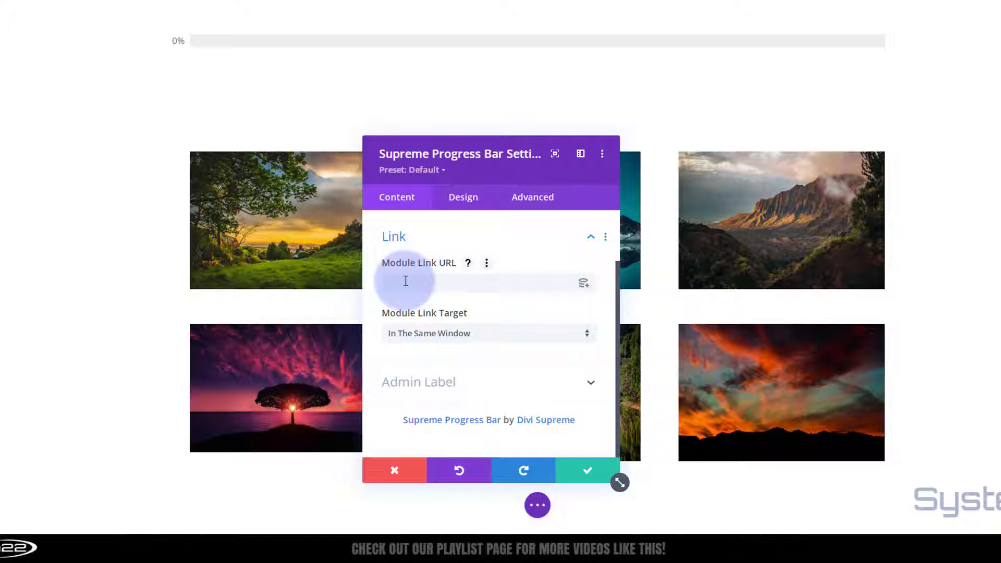
{"action": "left_click", "coordinate": [458, 339]}
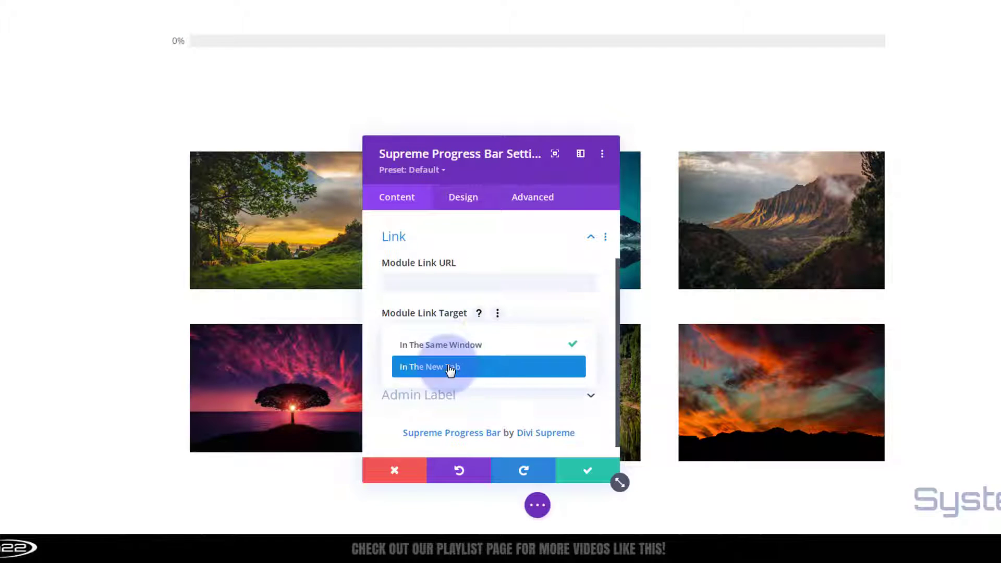
{"action": "left_click", "coordinate": [375, 339]}
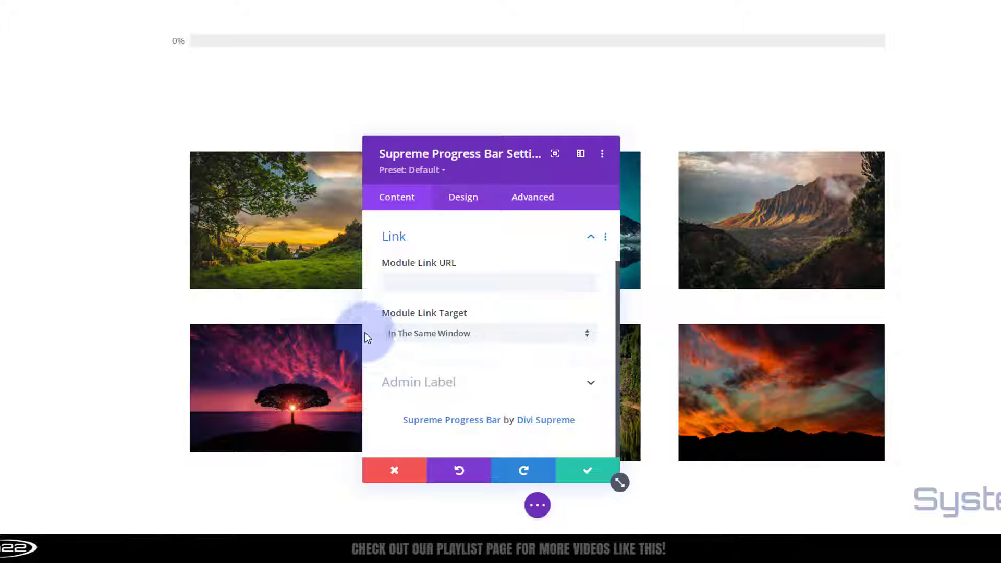
Preview the progress indicator's fill on the page and remove its solid background color in the design settings
{"action": "left_click", "coordinate": [455, 199]}
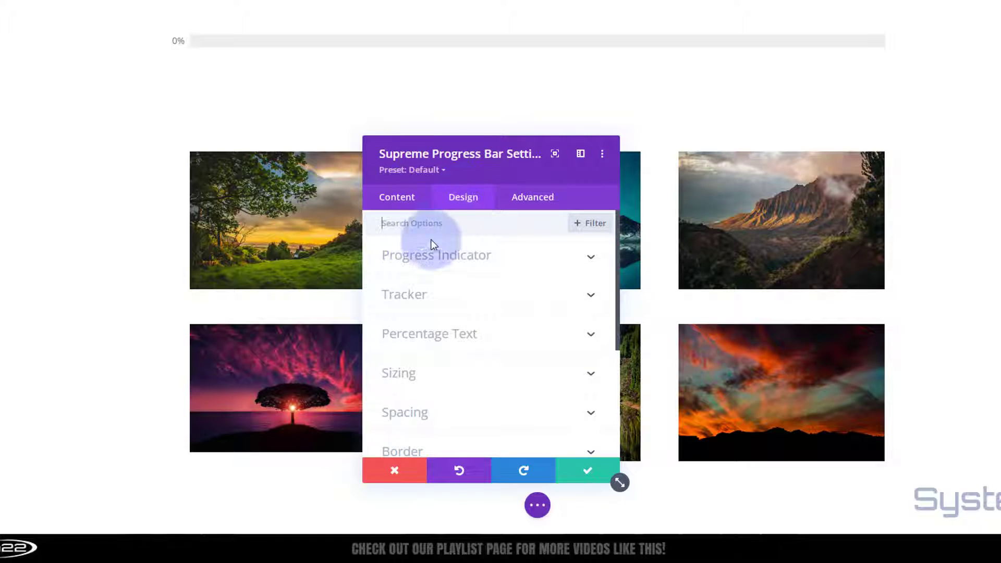
{"action": "left_click", "coordinate": [491, 257]}
{"action": "left_click", "coordinate": [94, 229]}
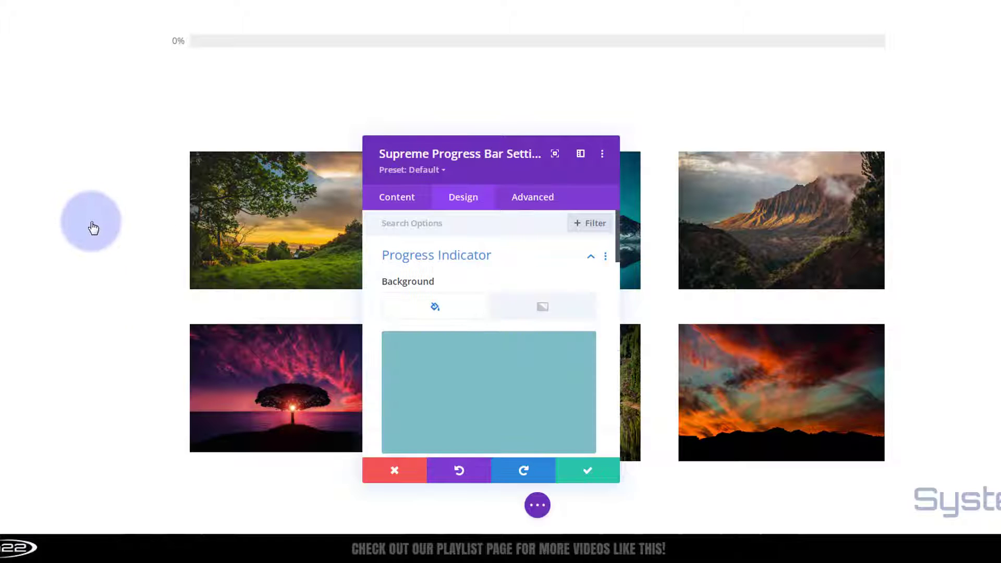
{"action": "scroll", "coordinate": [95, 232], "scroll_direction": "down", "scroll_amount": 5}
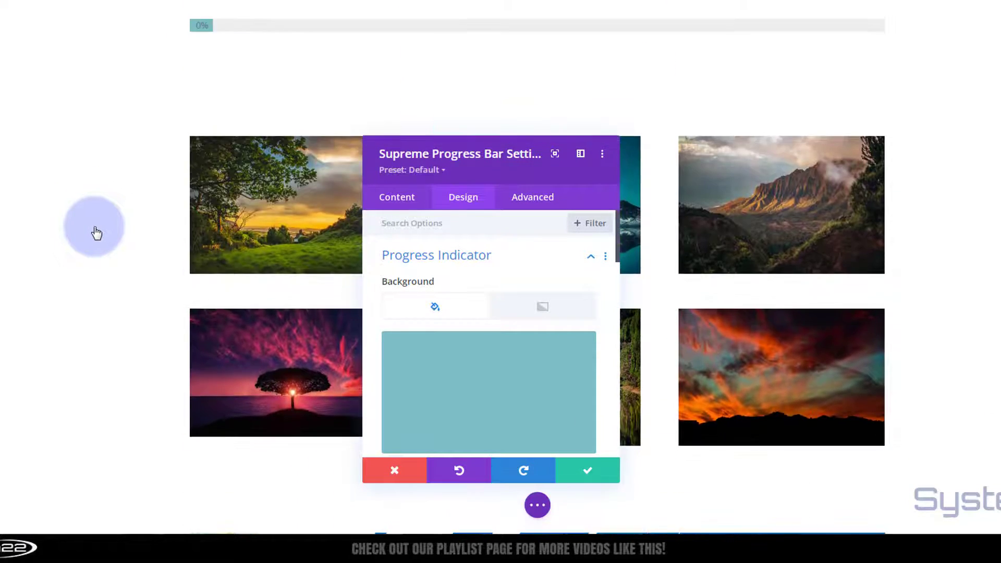
{"action": "mouse_move", "coordinate": [575, 373]}
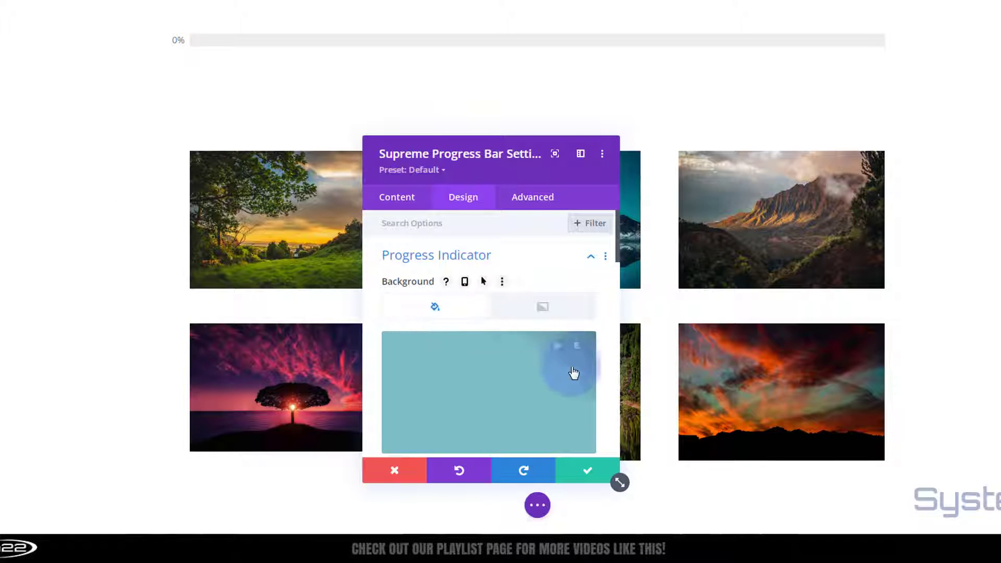
{"action": "left_click", "coordinate": [576, 355]}
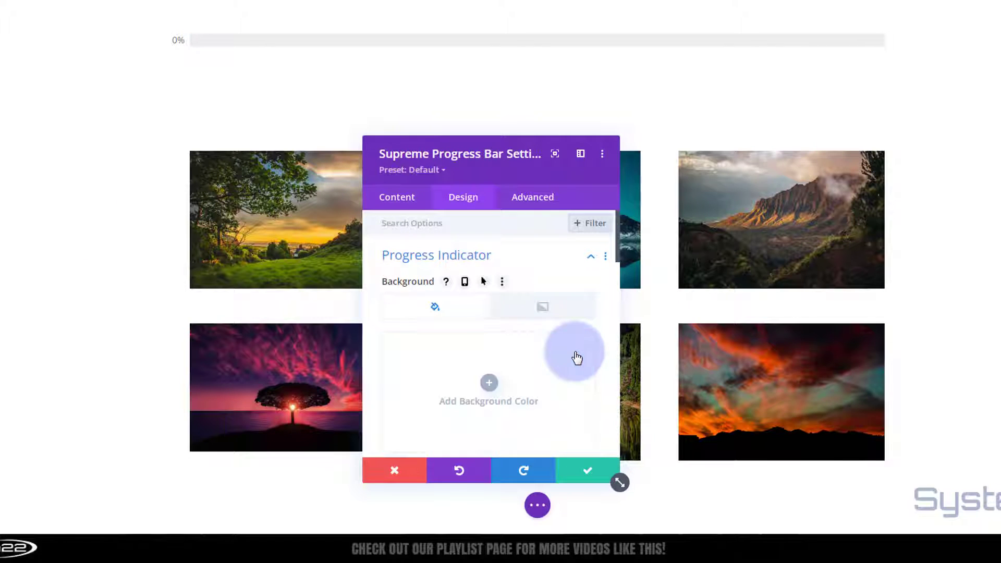
Add a background gradient to the progress indicator and set its end stop to purple #8300e9
{"action": "left_click", "coordinate": [541, 307]}
{"action": "scroll", "coordinate": [454, 339], "scroll_direction": "down", "scroll_amount": 1}
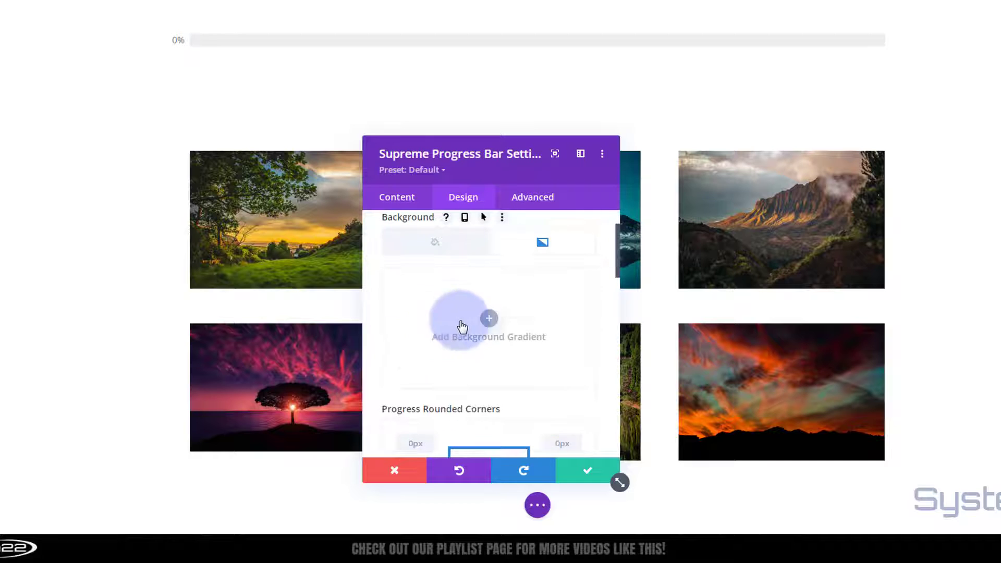
{"action": "left_click", "coordinate": [490, 321]}
{"action": "scroll", "coordinate": [455, 334], "scroll_direction": "down", "scroll_amount": 2}
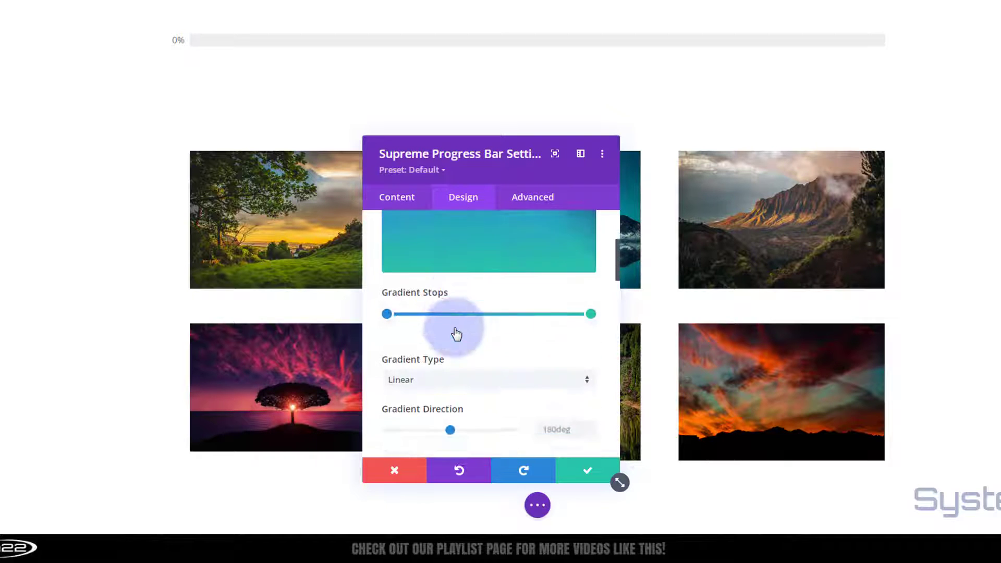
{"action": "scroll", "coordinate": [453, 330], "scroll_direction": "up", "scroll_amount": 1}
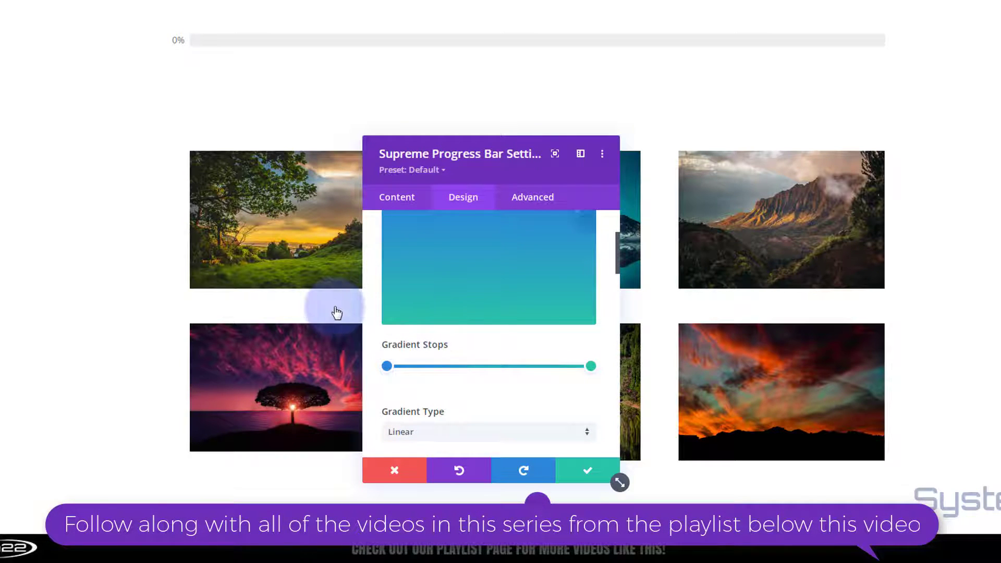
{"action": "left_click", "coordinate": [591, 368]}
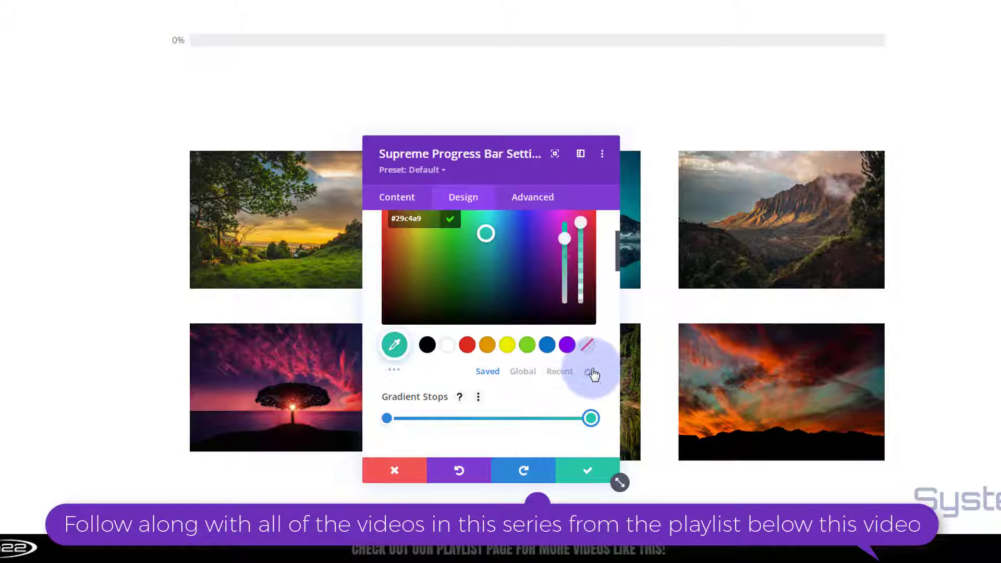
{"action": "left_click", "coordinate": [567, 345]}
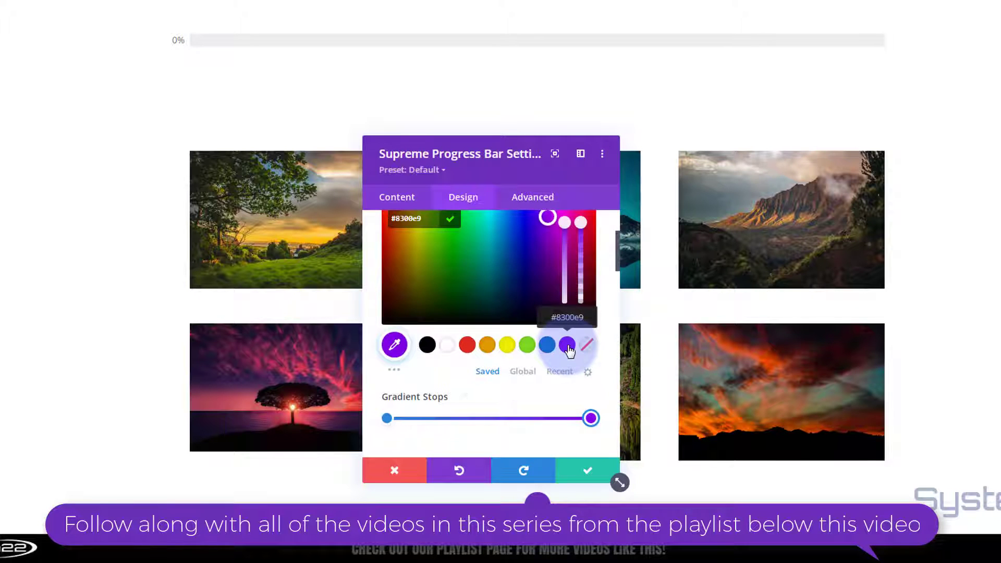
Add a middle gradient stop at about 49% and color it light blue #88c4dd from the extended saved palette
{"action": "left_click", "coordinate": [479, 419]}
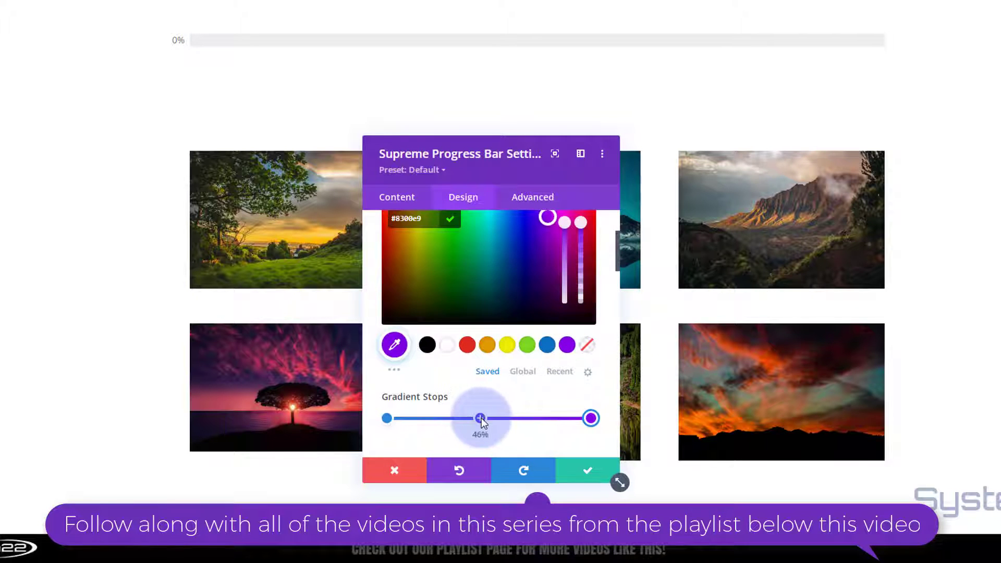
{"action": "left_click_drag", "start_coordinate": [481, 418], "coordinate": [488, 417]}
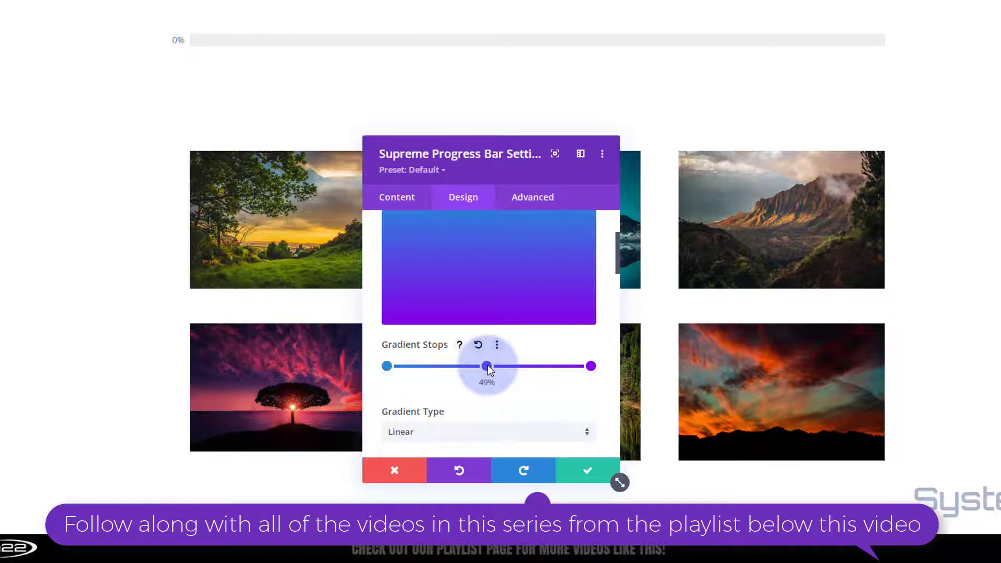
{"action": "left_click", "coordinate": [487, 365]}
{"action": "left_click", "coordinate": [394, 371]}
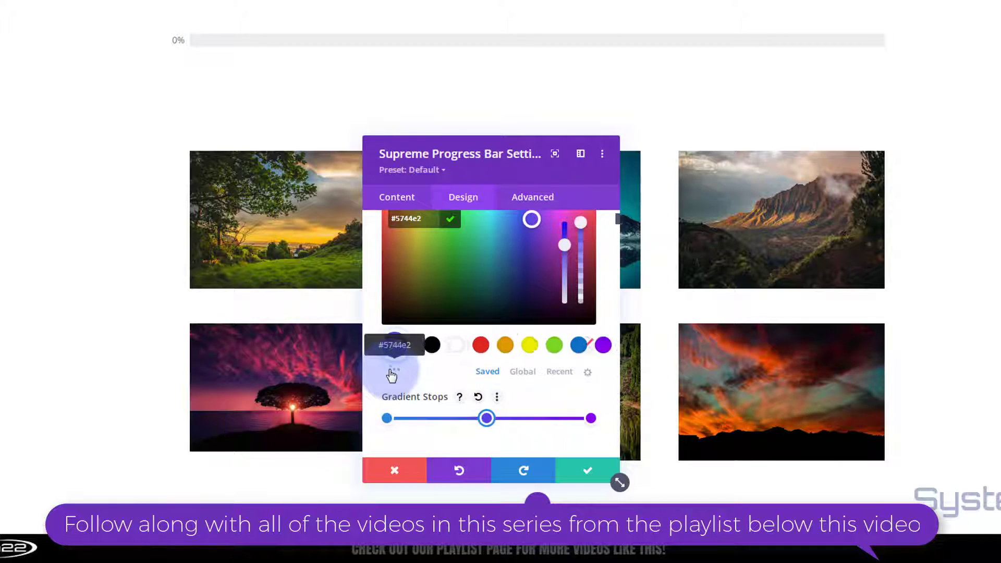
{"action": "scroll", "coordinate": [390, 388], "scroll_direction": "down", "scroll_amount": 1}
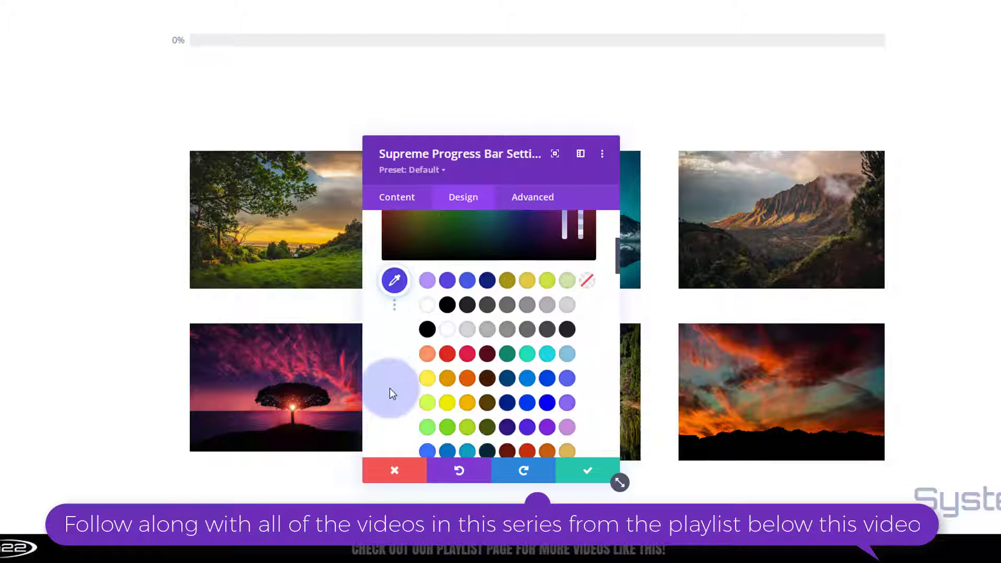
{"action": "scroll", "coordinate": [389, 388], "scroll_direction": "down", "scroll_amount": 1}
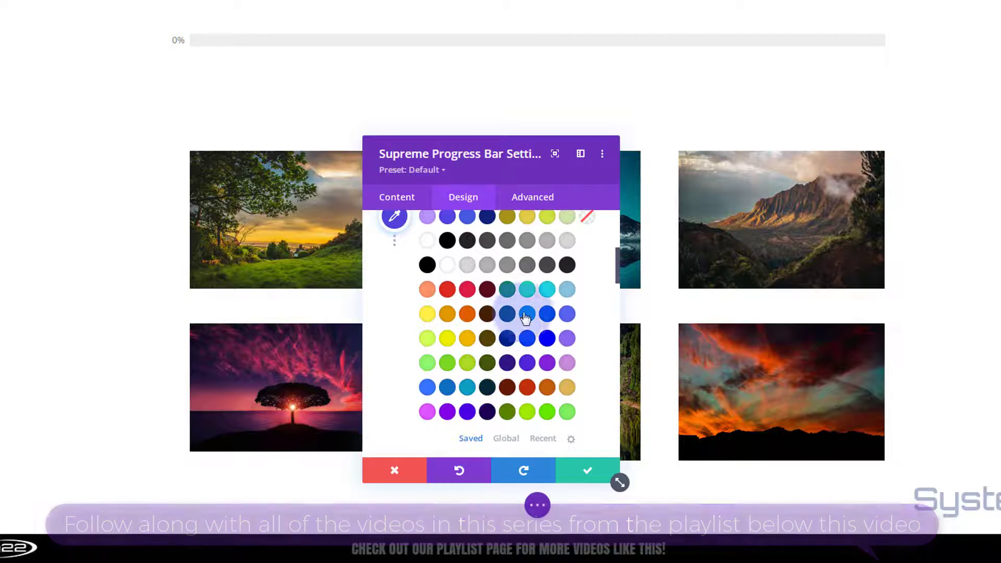
{"action": "left_click", "coordinate": [566, 298]}
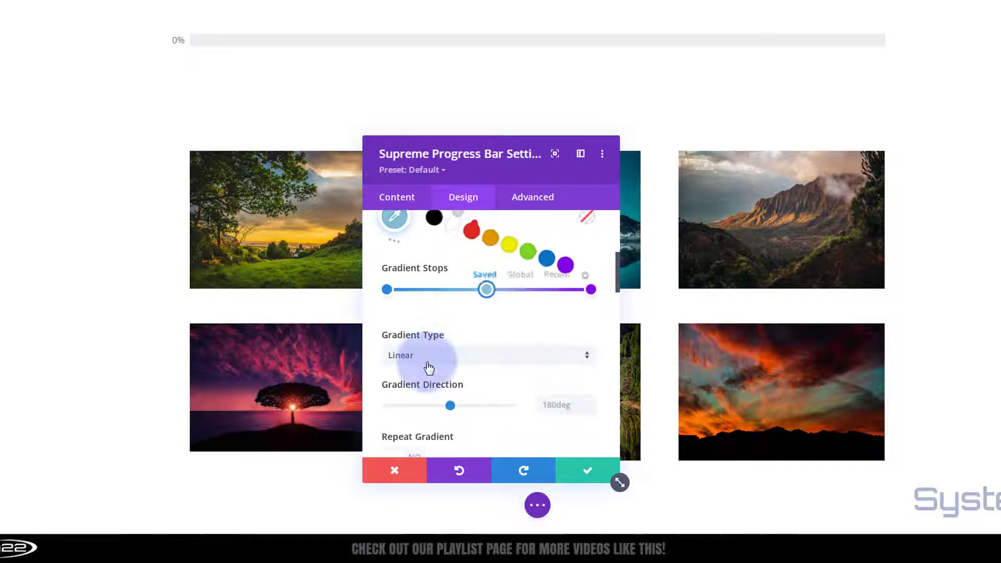
{"action": "left_click", "coordinate": [485, 287]}
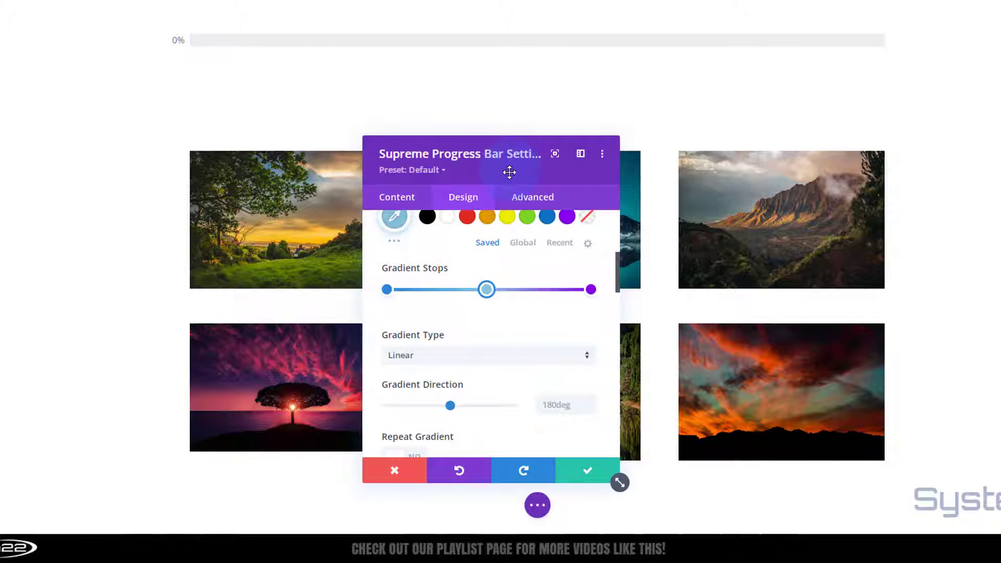
Examine the progress indicator's gradient type options, rounded corners and border settings without changing them
{"action": "scroll", "coordinate": [493, 328], "scroll_direction": "up", "scroll_amount": 3}
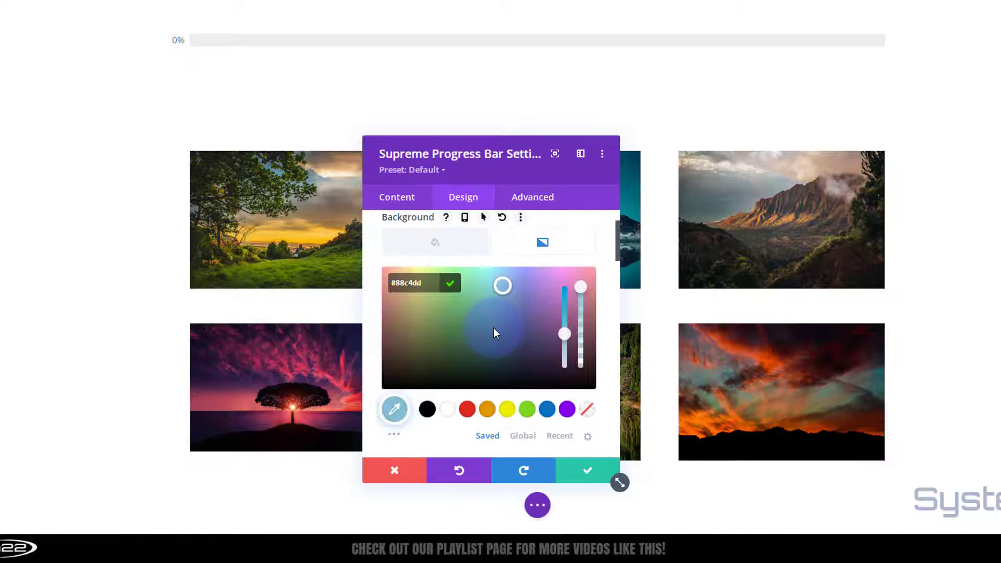
{"action": "scroll", "coordinate": [493, 327], "scroll_direction": "down", "scroll_amount": 2}
{"action": "scroll", "coordinate": [493, 329], "scroll_direction": "down", "scroll_amount": 3}
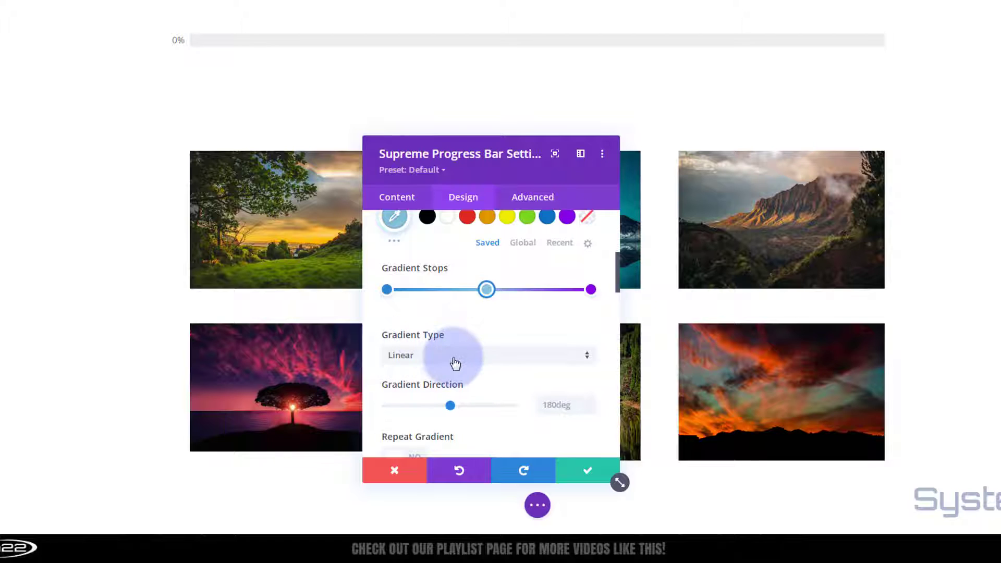
{"action": "scroll", "coordinate": [455, 363], "scroll_direction": "down", "scroll_amount": 1}
{"action": "left_click", "coordinate": [442, 305]}
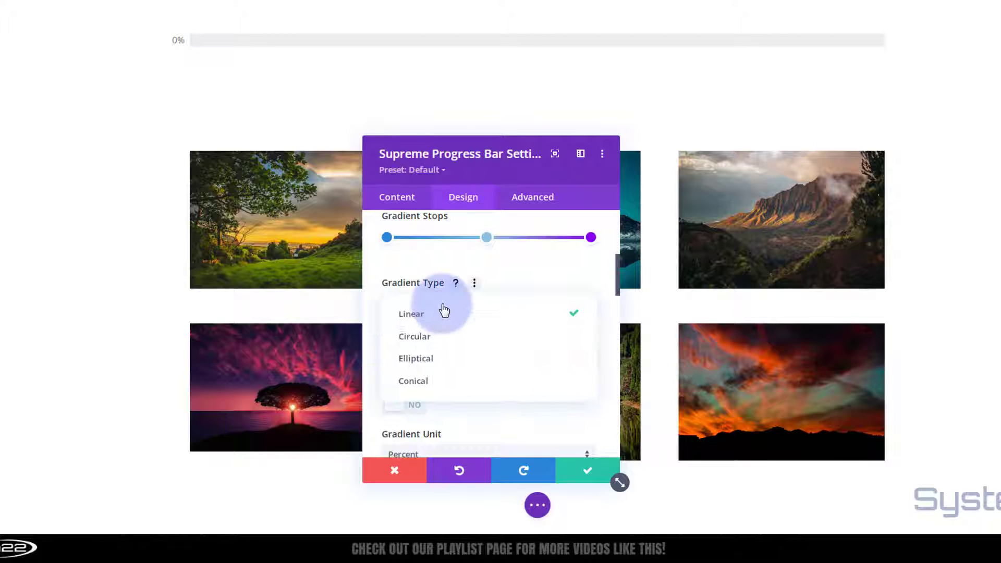
{"action": "left_click", "coordinate": [373, 336]}
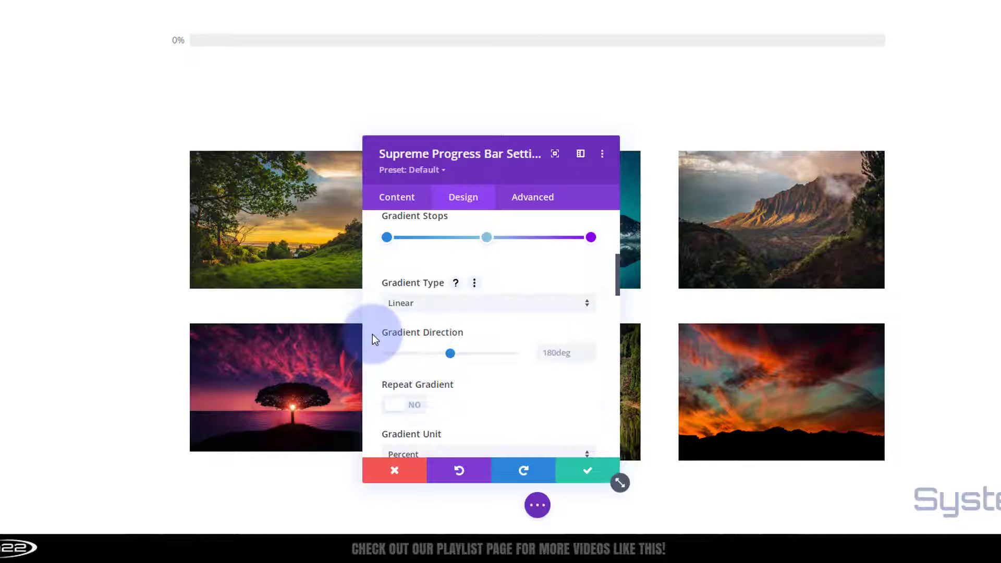
{"action": "scroll", "coordinate": [372, 333], "scroll_direction": "down", "scroll_amount": 8}
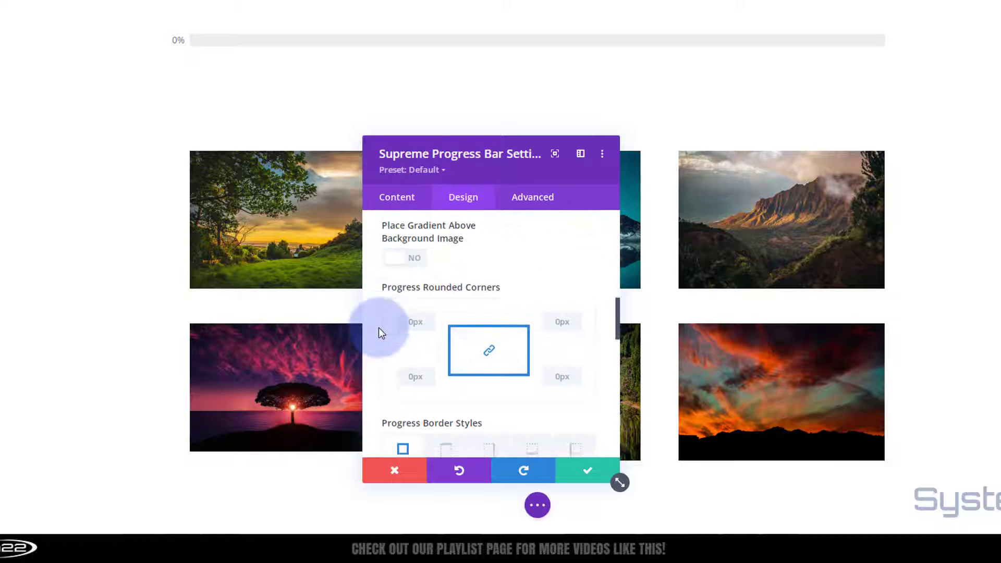
{"action": "scroll", "coordinate": [379, 329], "scroll_direction": "down", "scroll_amount": 8}
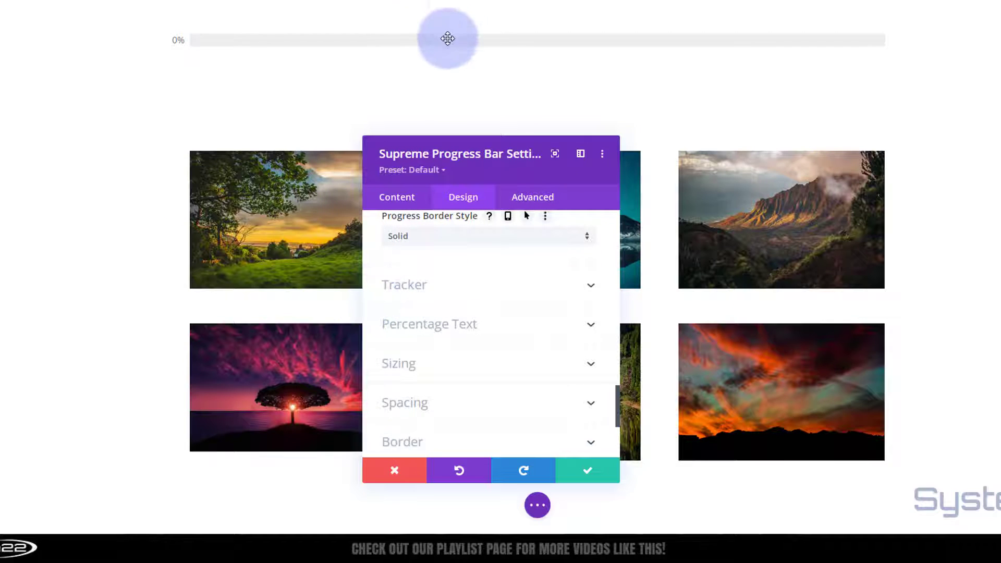
Try black as the tracker's background color and replace it with light grey from the extended saved palette
{"action": "left_click", "coordinate": [495, 299]}
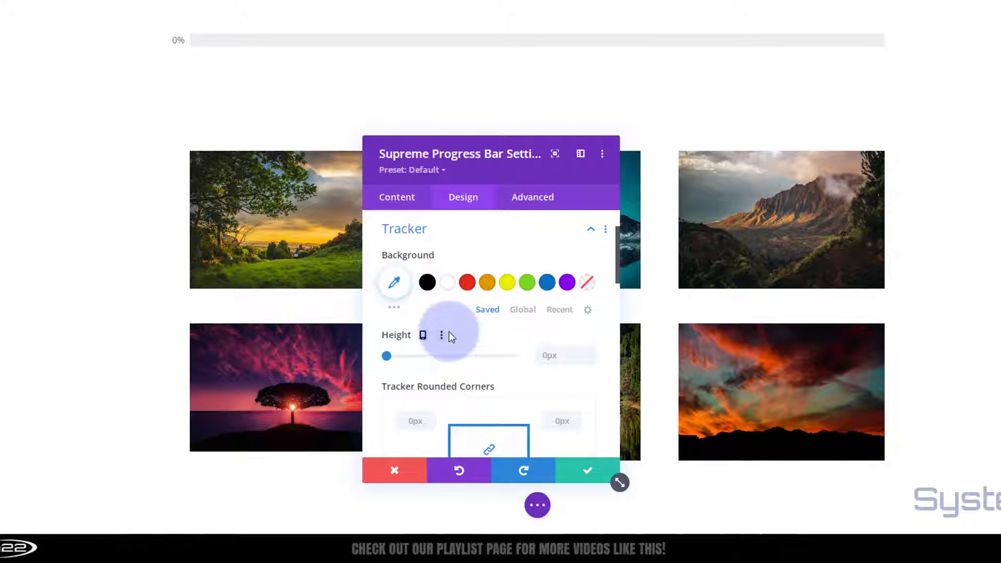
{"action": "left_click", "coordinate": [427, 282]}
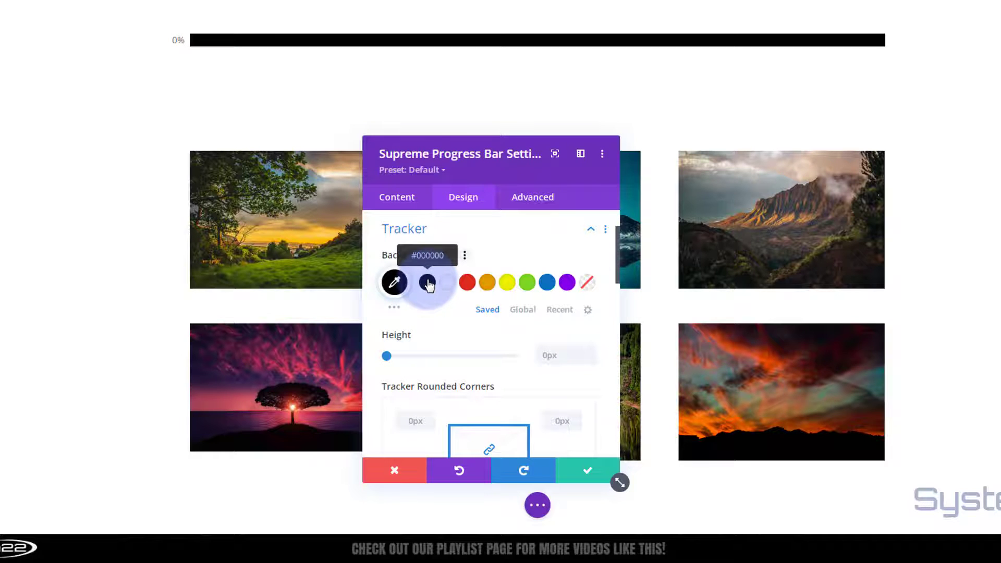
{"action": "left_click", "coordinate": [399, 310]}
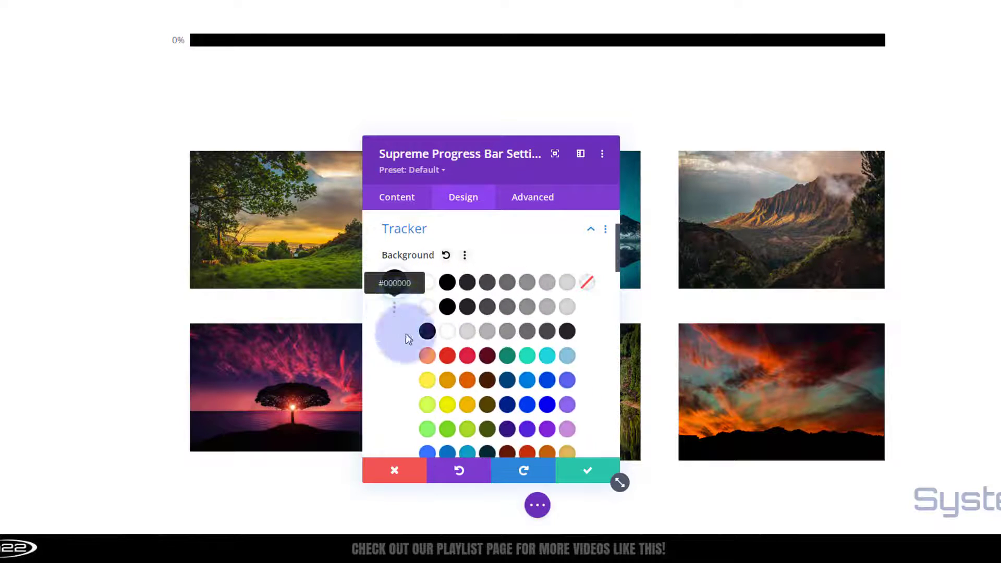
{"action": "left_click", "coordinate": [468, 331]}
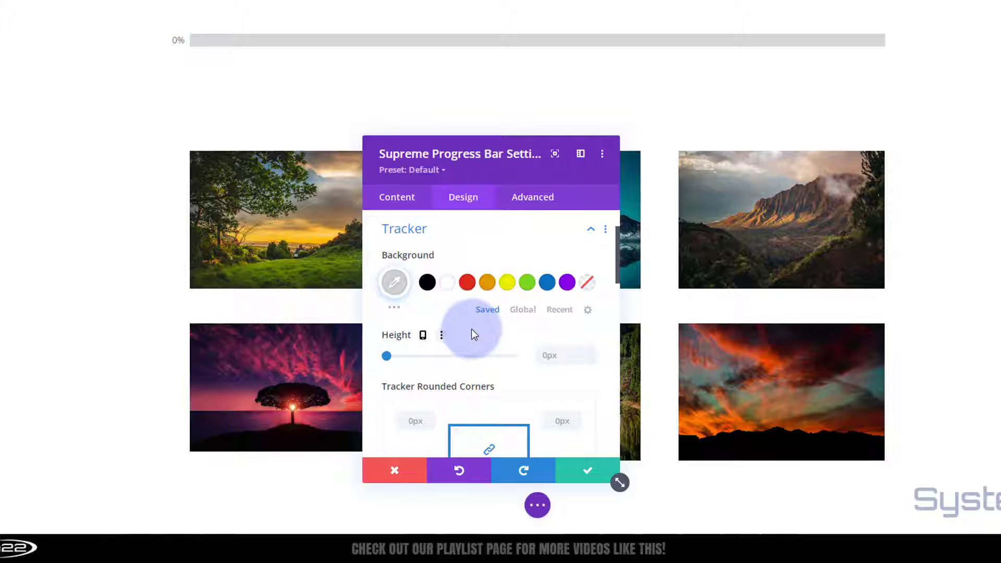
Try a tracker height of 50px and reset the height to its default
{"action": "left_click", "coordinate": [549, 355]}
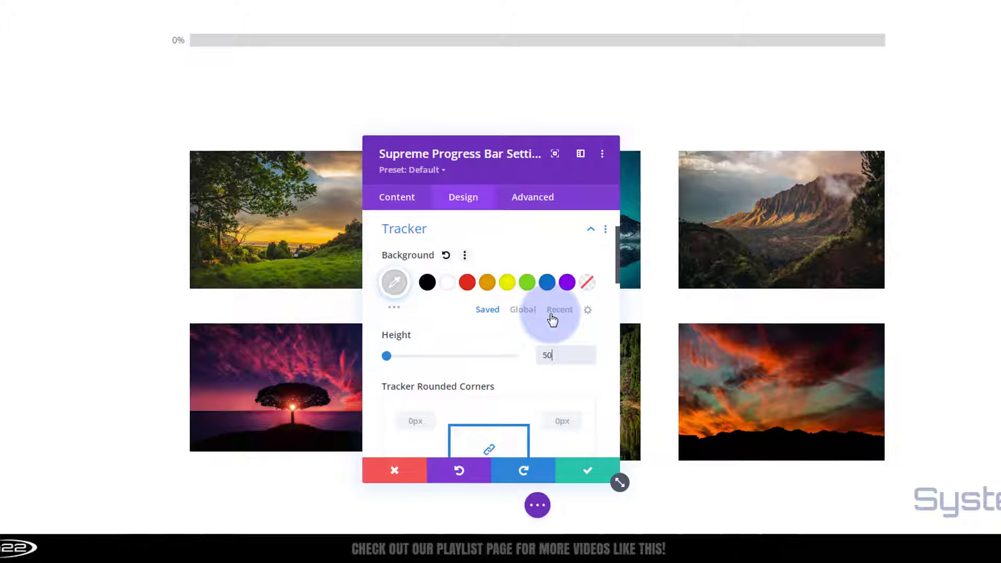
{"action": "type", "text": "50px"}
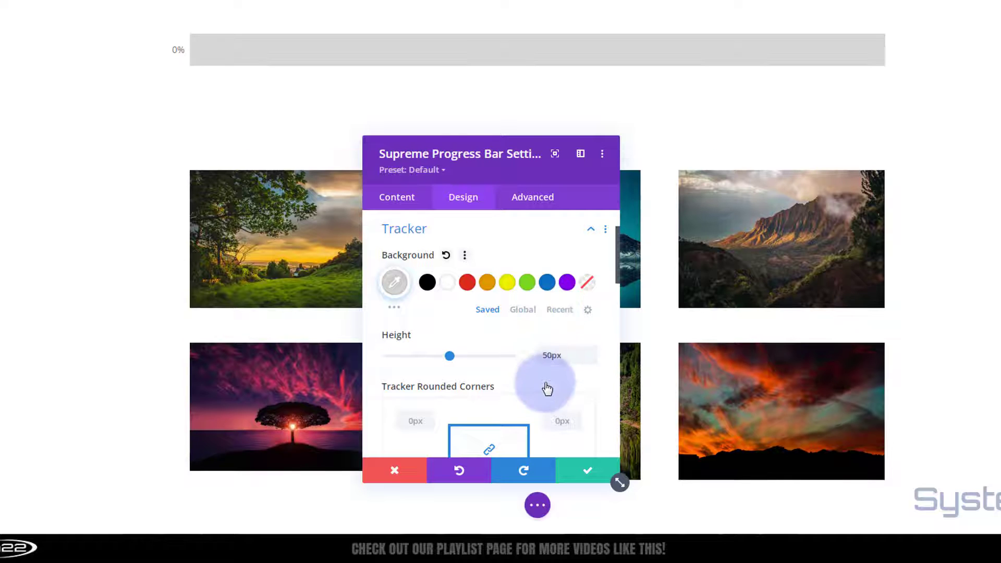
{"action": "left_click_drag", "start_coordinate": [542, 356], "coordinate": [567, 356]}
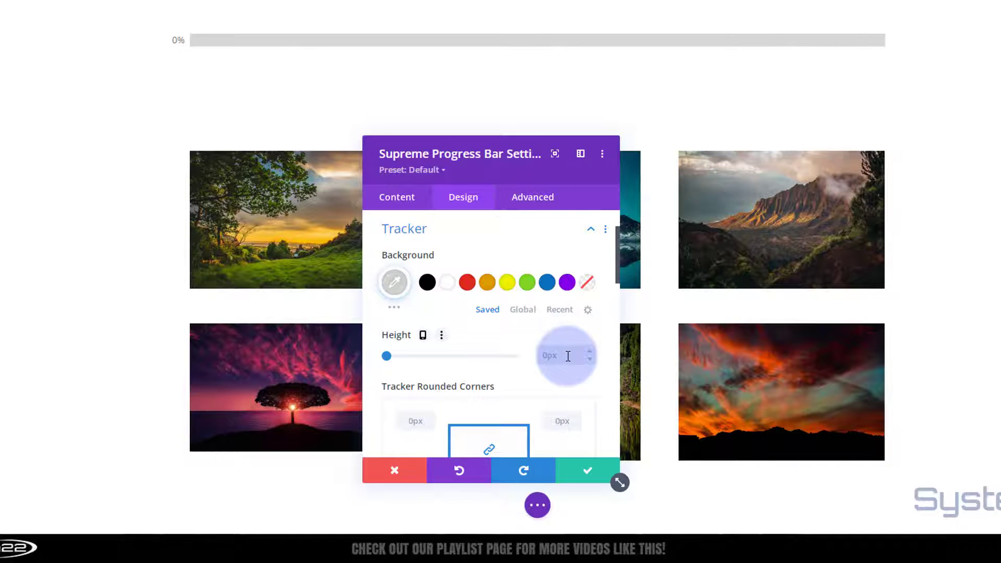
Look over the tracker's rounded corner and border options and save the progress bar module's settings
{"action": "scroll", "coordinate": [489, 330], "scroll_direction": "down", "scroll_amount": 4}
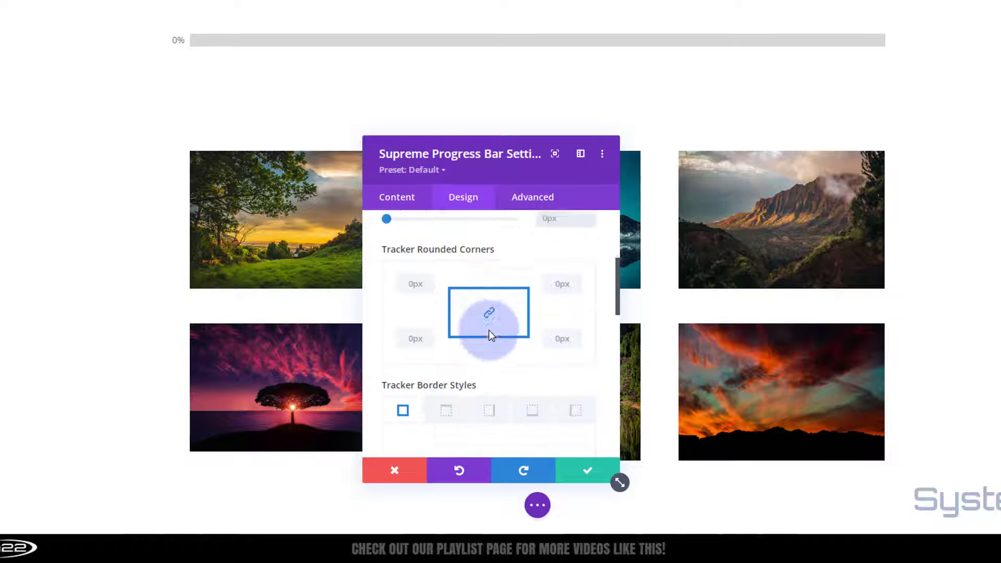
{"action": "scroll", "coordinate": [489, 335], "scroll_direction": "down", "scroll_amount": 2}
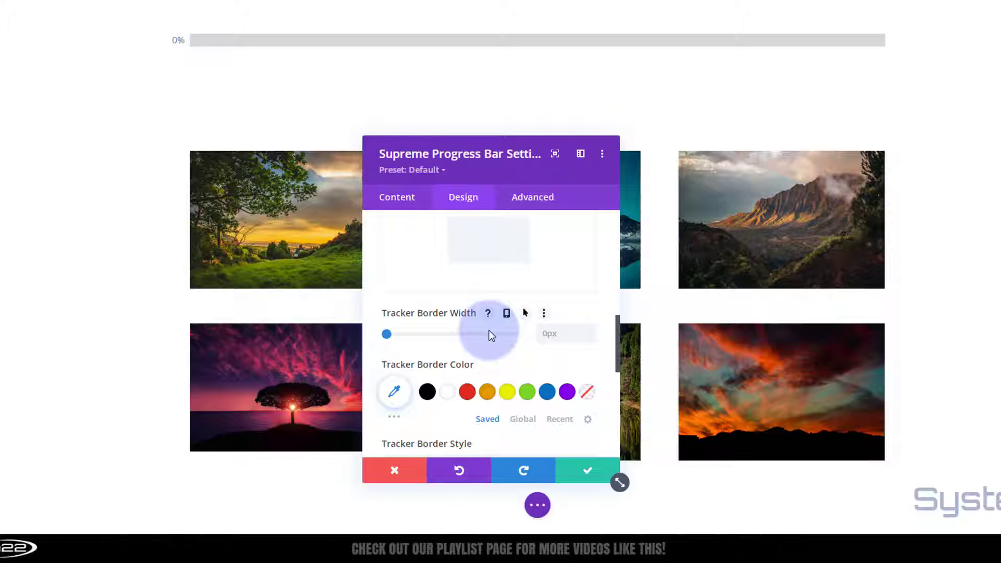
{"action": "scroll", "coordinate": [490, 335], "scroll_direction": "up", "scroll_amount": 10}
{"action": "left_click", "coordinate": [488, 303]}
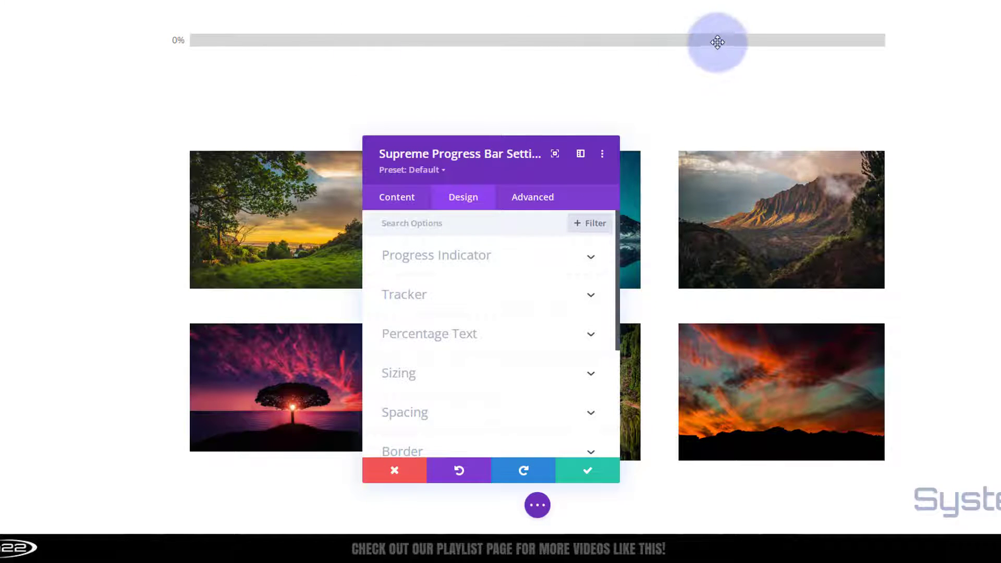
{"action": "scroll", "coordinate": [547, 69], "scroll_direction": "down", "scroll_amount": 2}
{"action": "scroll", "coordinate": [548, 70], "scroll_direction": "up", "scroll_amount": 2}
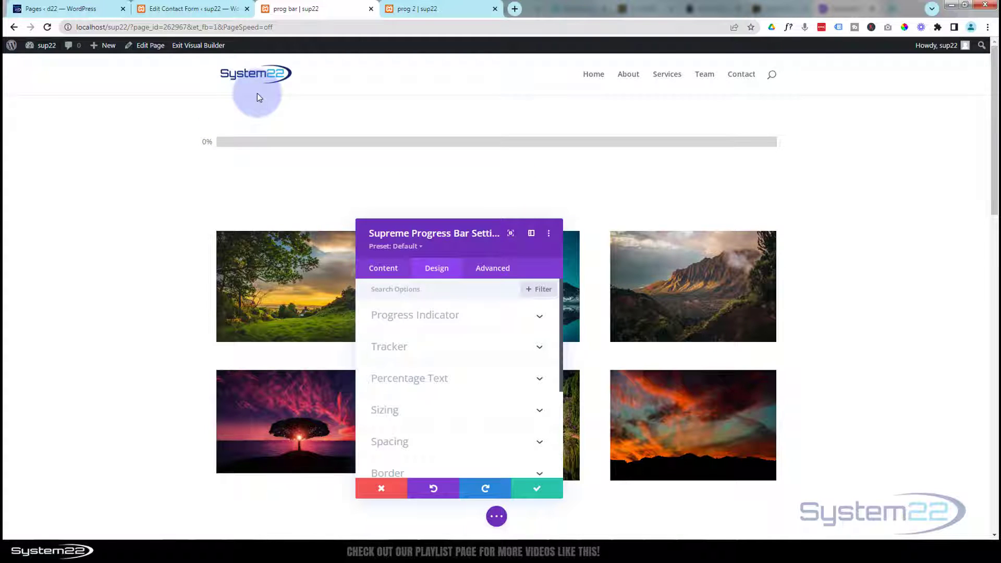
{"action": "left_click", "coordinate": [538, 493]}
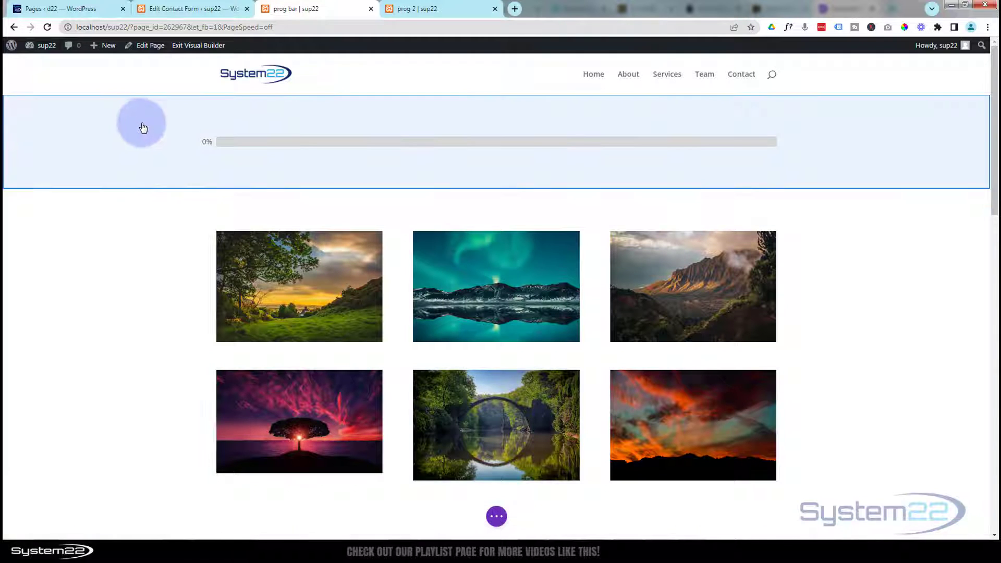
Set the progress bar section's top and bottom padding to 0px and save the section settings
{"action": "left_click", "coordinate": [143, 127]}
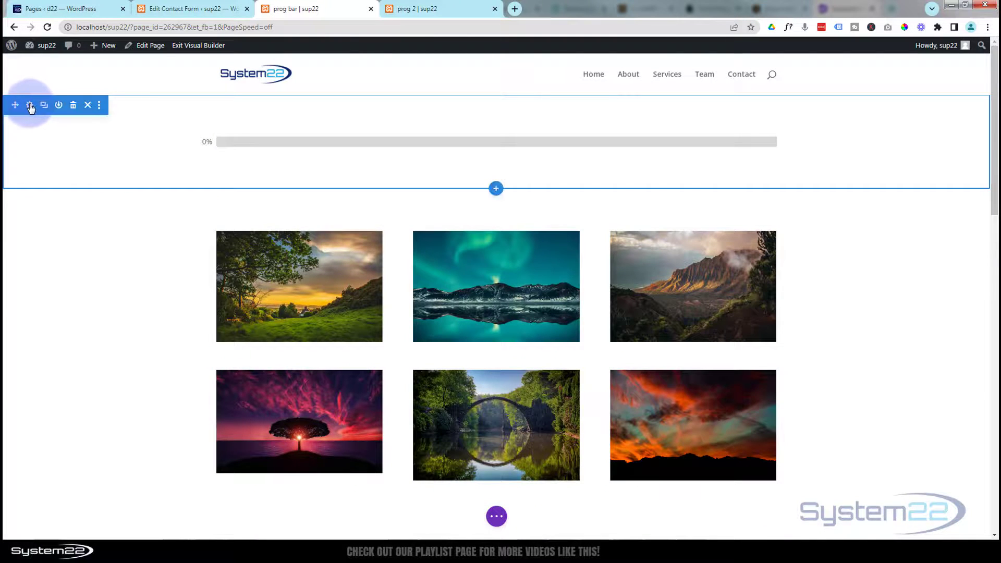
{"action": "left_click", "coordinate": [30, 107]}
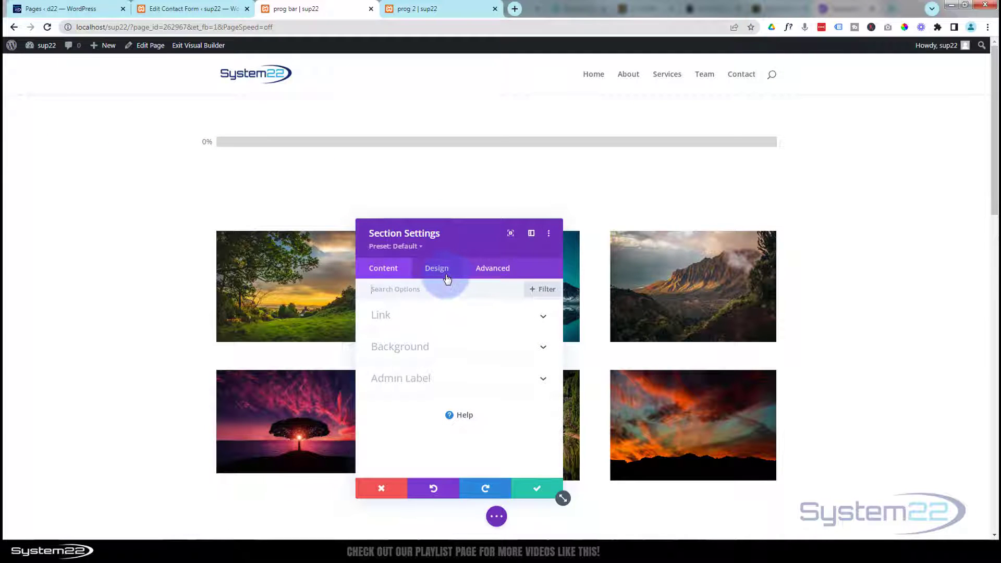
{"action": "left_click", "coordinate": [447, 280]}
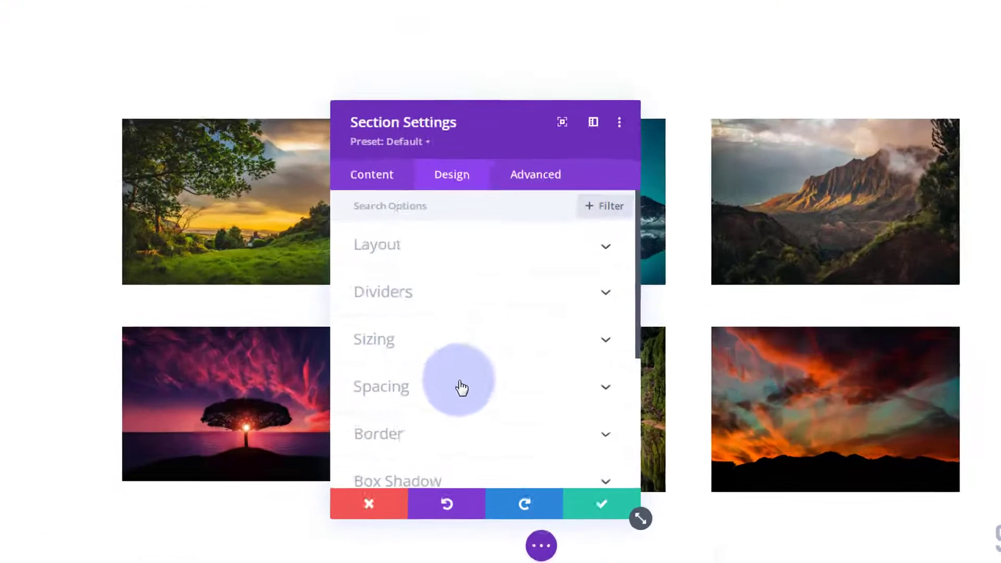
{"action": "left_click", "coordinate": [462, 389]}
{"action": "scroll", "coordinate": [461, 388], "scroll_direction": "down", "scroll_amount": 3}
{"action": "left_click", "coordinate": [373, 351]}
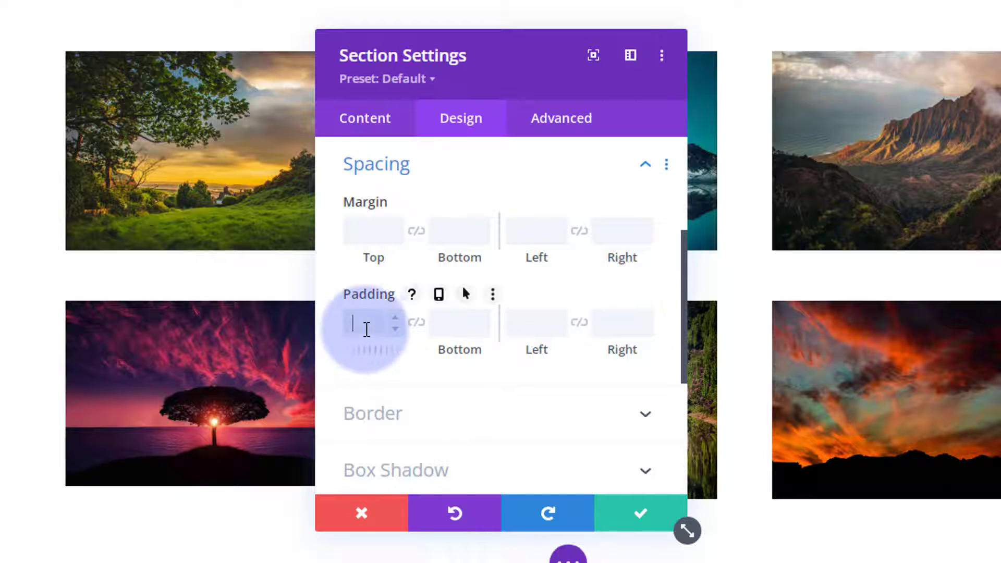
{"action": "type", "text": "0"}
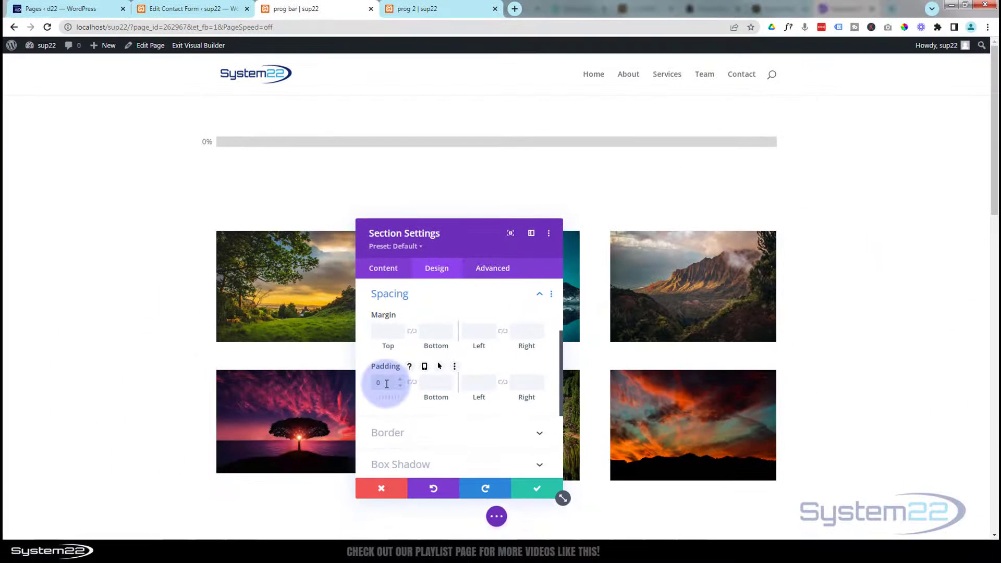
{"action": "type", "text": "px"}
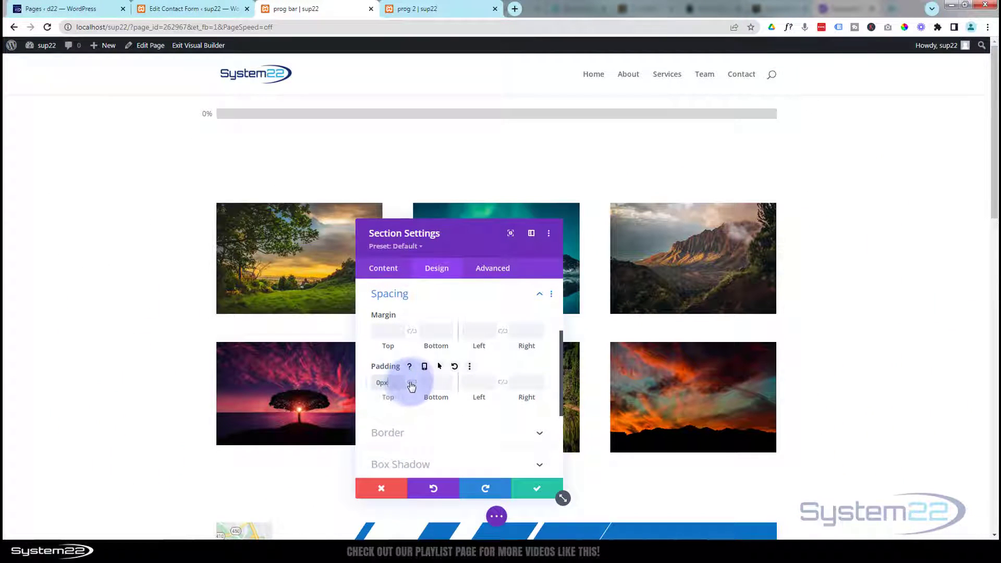
{"action": "left_click", "coordinate": [412, 384]}
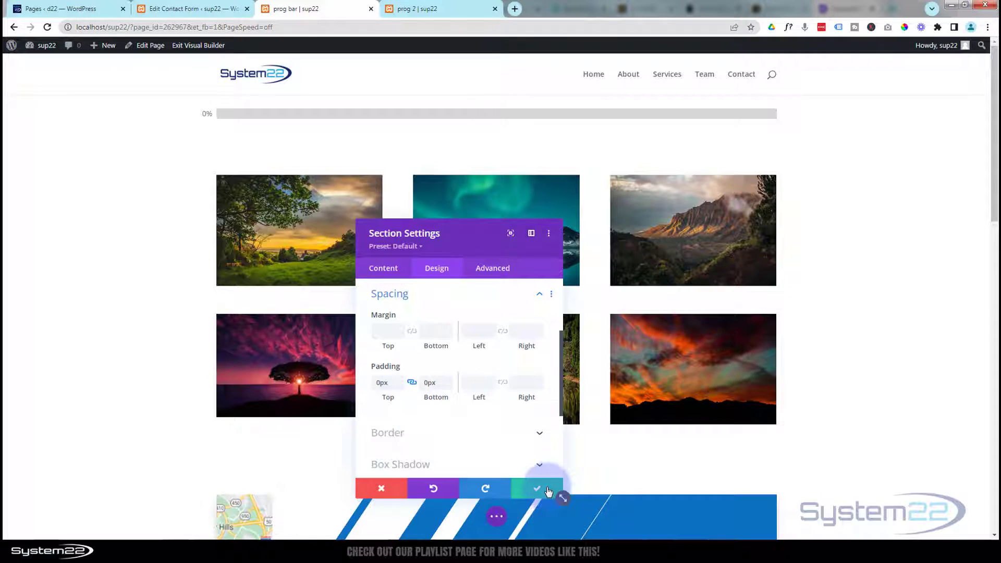
{"action": "left_click", "coordinate": [545, 492]}
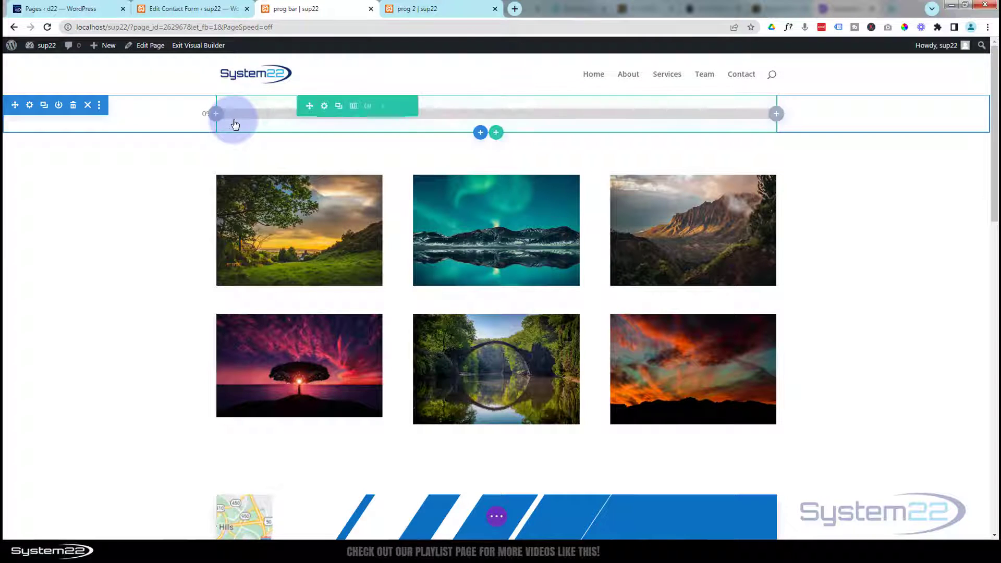
Set the top and bottom padding of the row holding the progress bar to 0px
{"action": "left_click", "coordinate": [325, 106]}
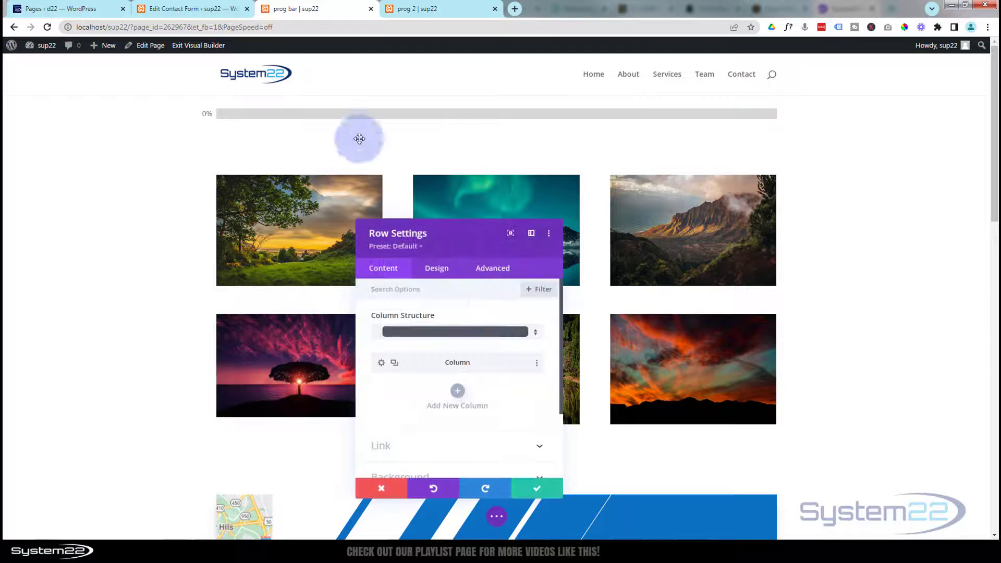
{"action": "left_click", "coordinate": [437, 269]}
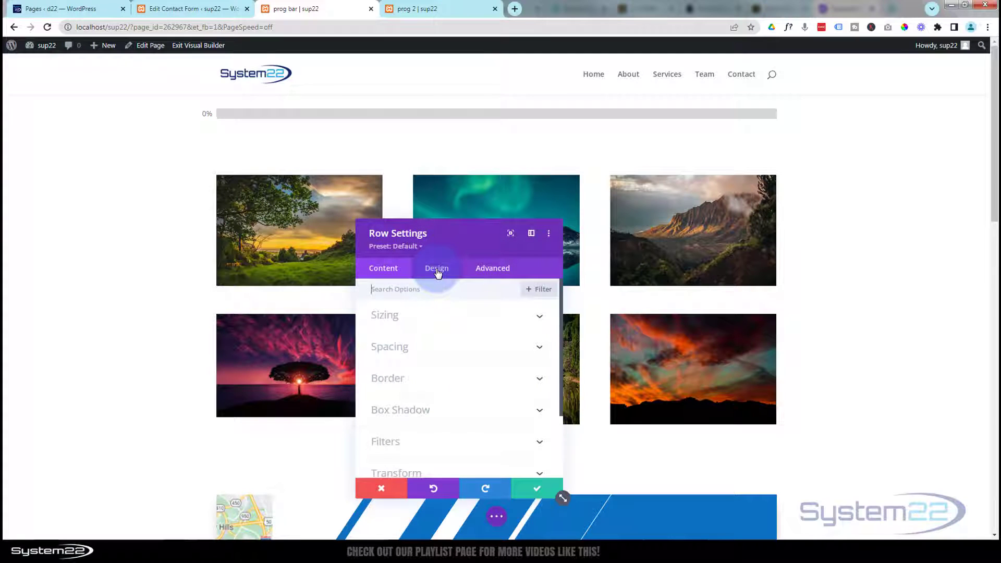
{"action": "left_click", "coordinate": [446, 347]}
{"action": "left_click", "coordinate": [383, 383]}
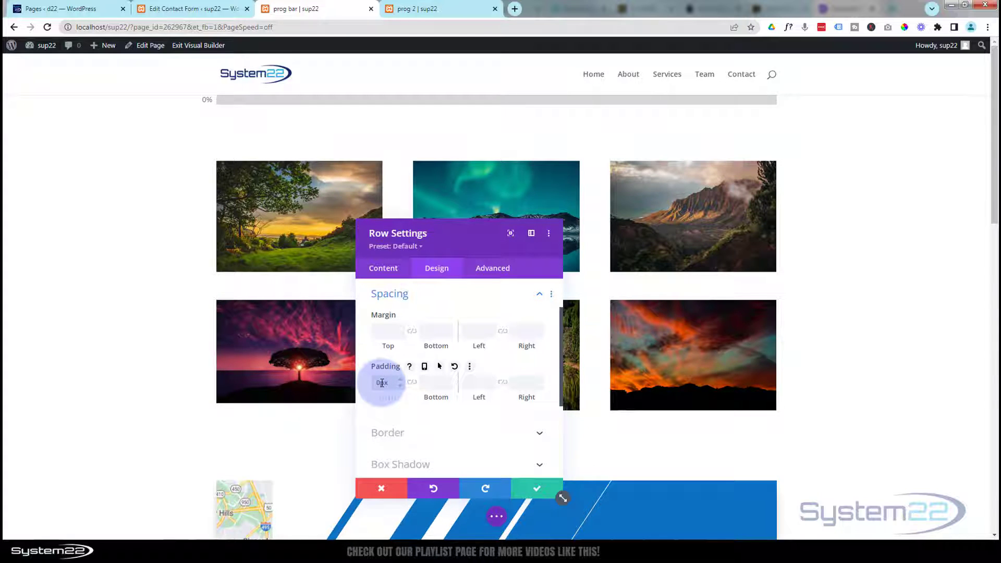
{"action": "left_click", "coordinate": [412, 384]}
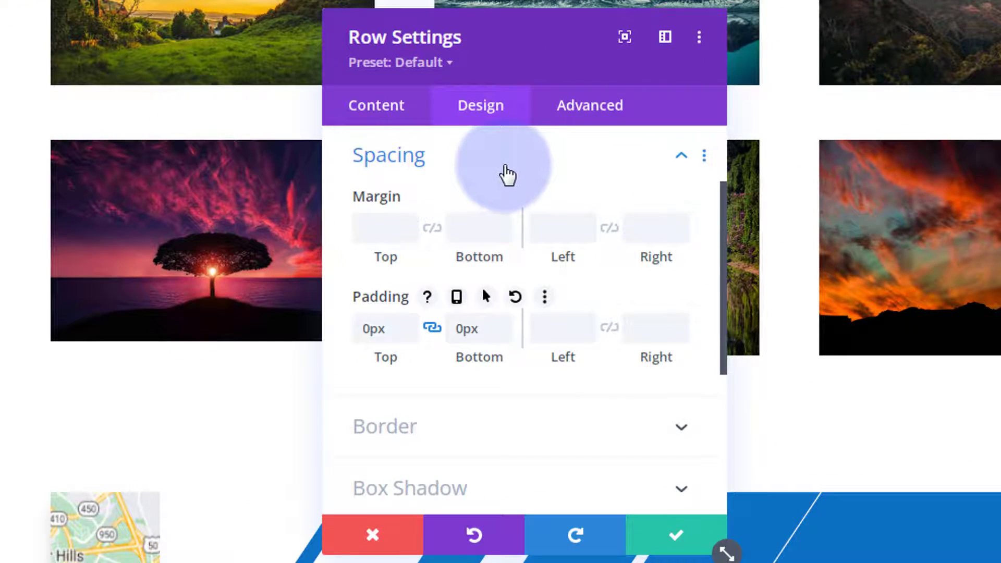
{"action": "left_click", "coordinate": [506, 174]}
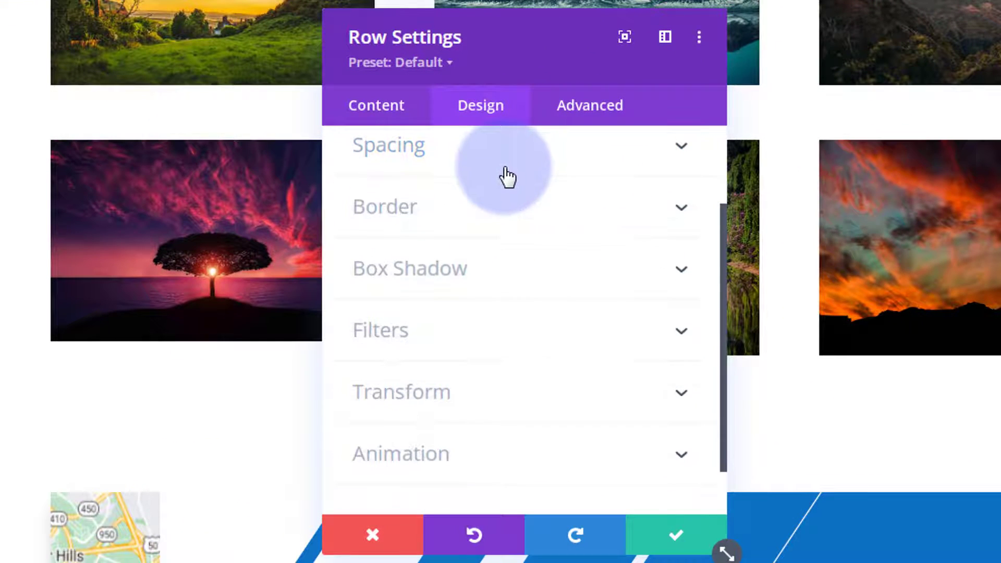
Set the row's width and max width both to 100%
{"action": "scroll", "coordinate": [502, 174], "scroll_direction": "up", "scroll_amount": 2}
{"action": "left_click", "coordinate": [490, 195]}
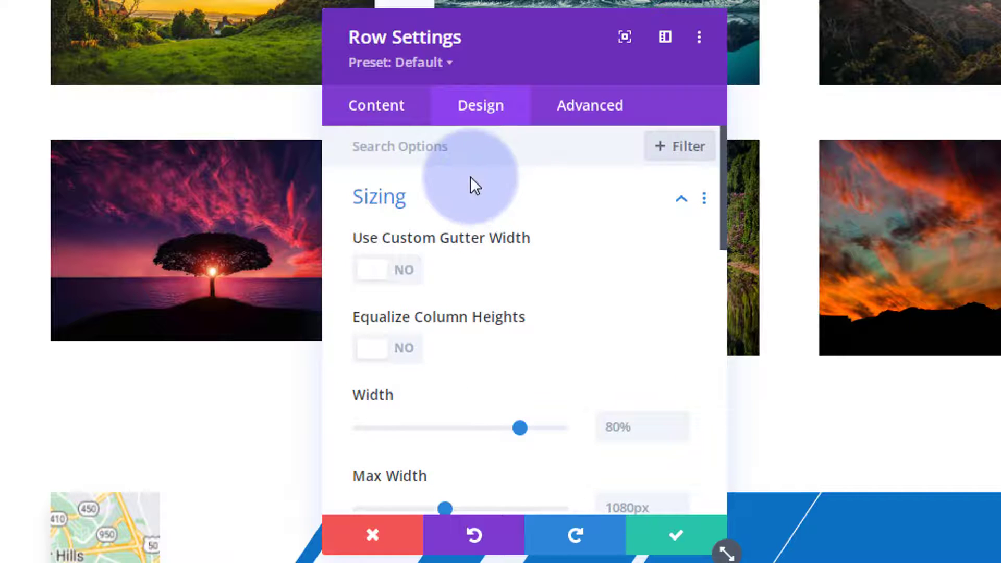
{"action": "scroll", "coordinate": [573, 270], "scroll_direction": "down", "scroll_amount": 2}
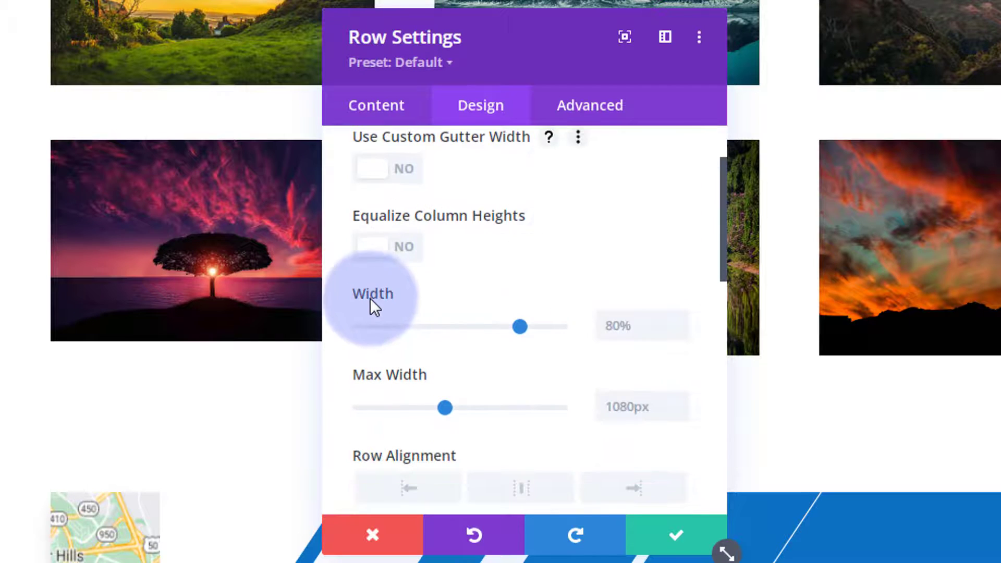
{"action": "left_click_drag", "start_coordinate": [520, 326], "coordinate": [590, 322]}
{"action": "key", "text": "ctrl+c"}
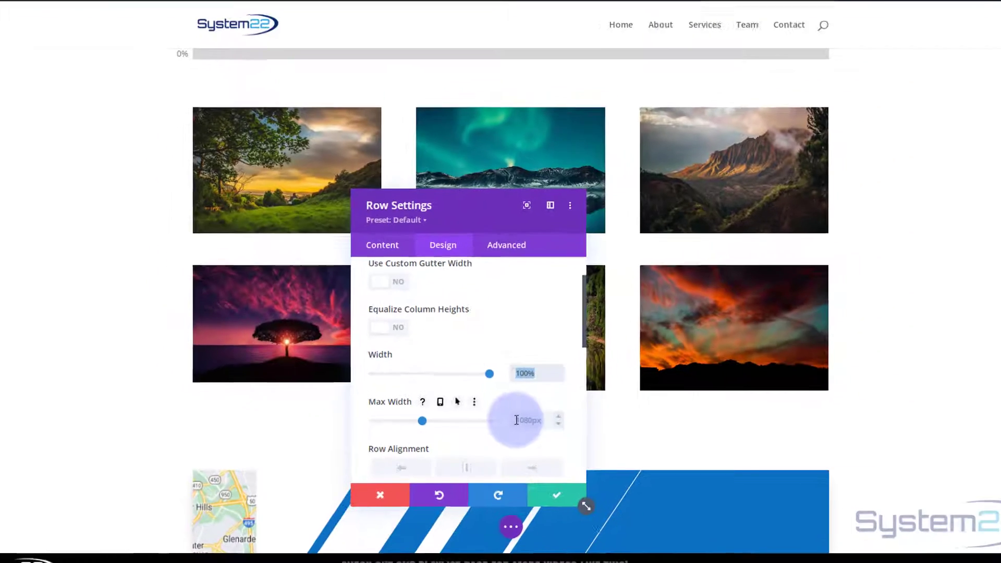
{"action": "left_click", "coordinate": [516, 421]}
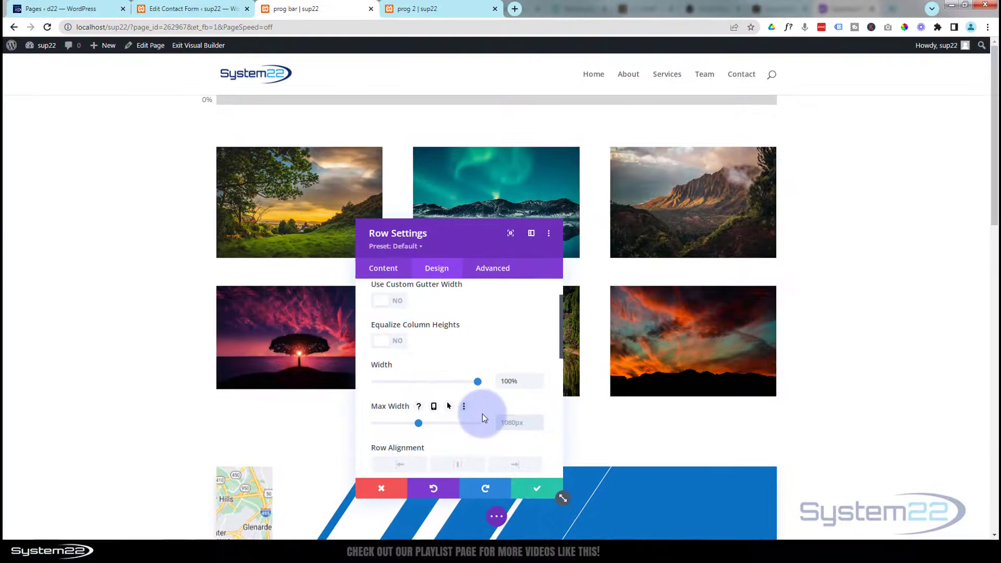
{"action": "key", "text": "ctrl+v"}
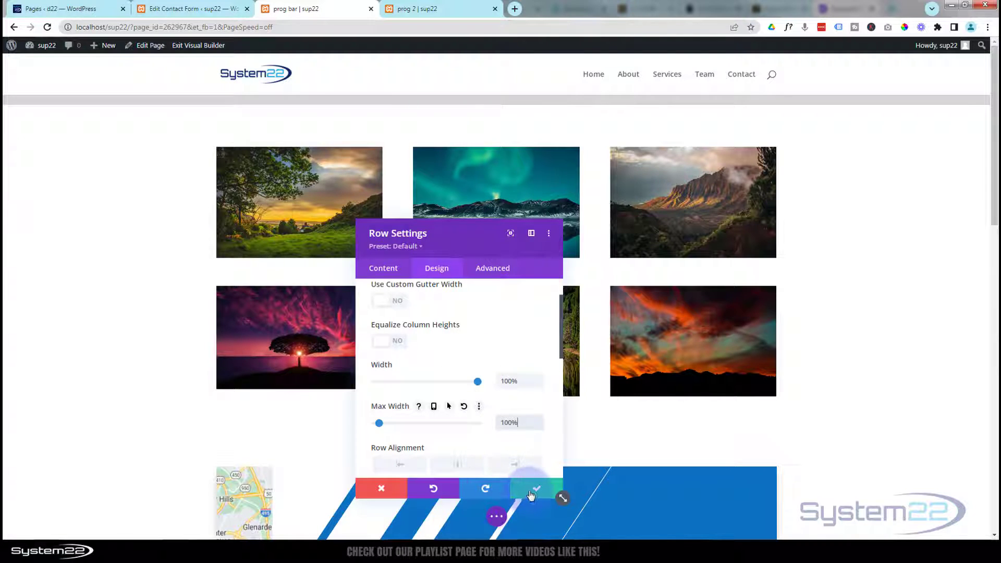
Set the row's sticky position to Stick to Top in its scroll effects and save the row settings
{"action": "scroll", "coordinate": [469, 319], "scroll_direction": "up", "scroll_amount": 2}
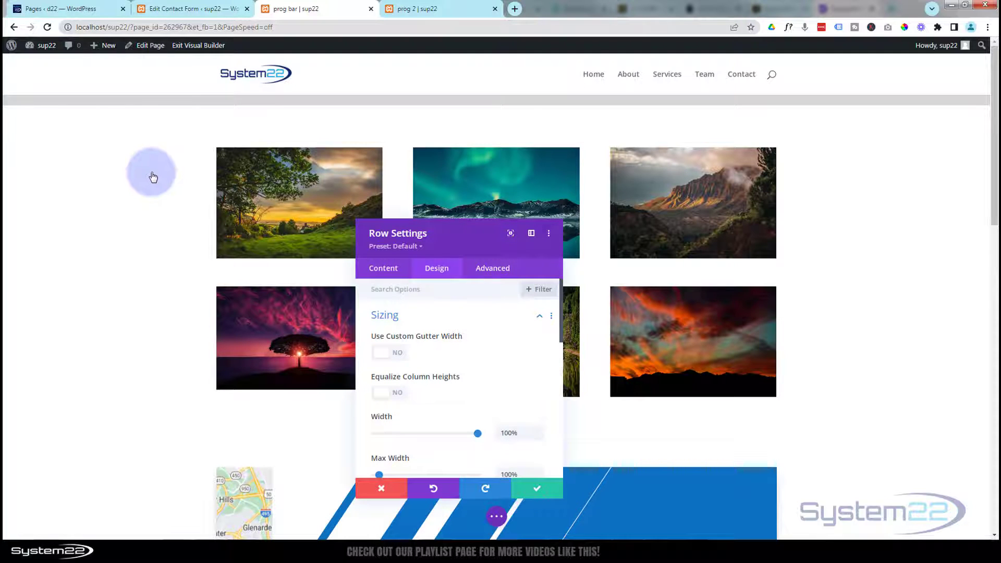
{"action": "scroll", "coordinate": [152, 171], "scroll_direction": "down", "scroll_amount": 1}
{"action": "scroll", "coordinate": [151, 171], "scroll_direction": "up", "scroll_amount": 1}
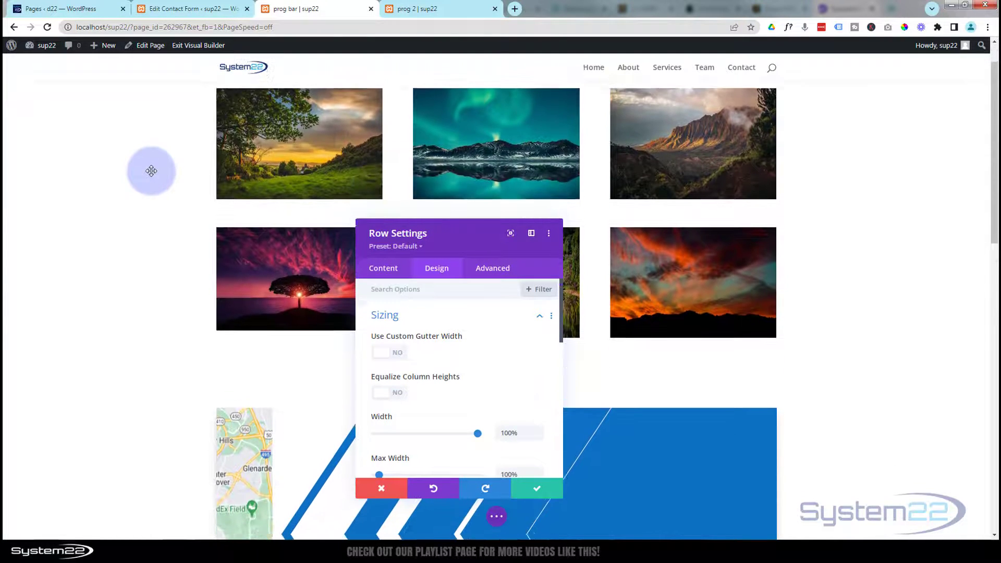
{"action": "scroll", "coordinate": [152, 171], "scroll_direction": "down", "scroll_amount": 1}
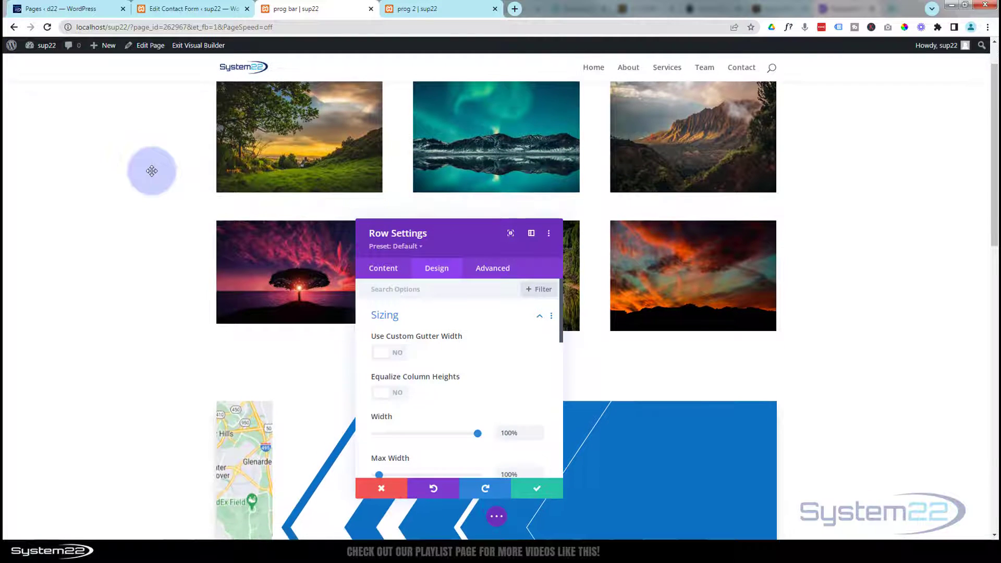
{"action": "scroll", "coordinate": [152, 171], "scroll_direction": "up", "scroll_amount": 1}
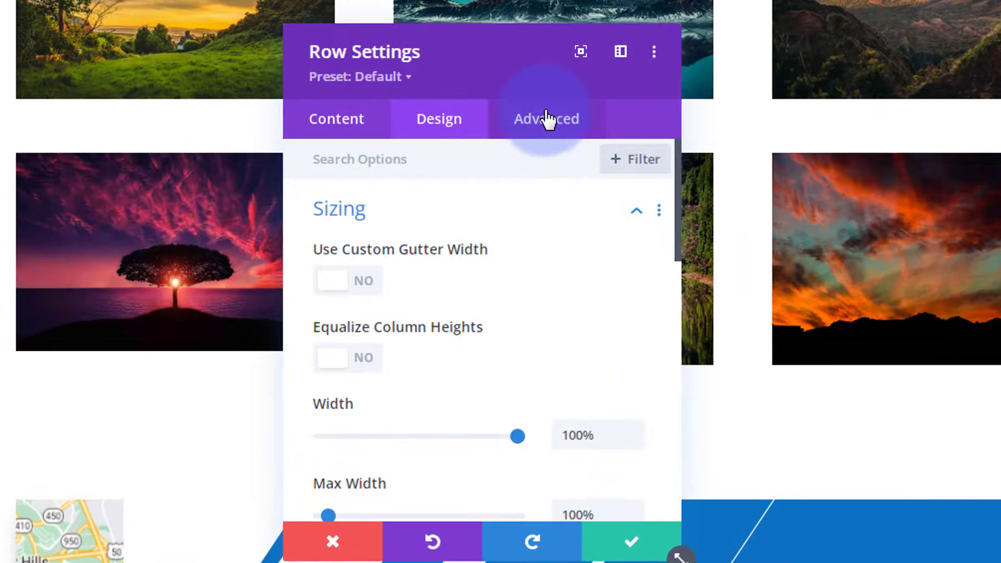
{"action": "left_click", "coordinate": [528, 178]}
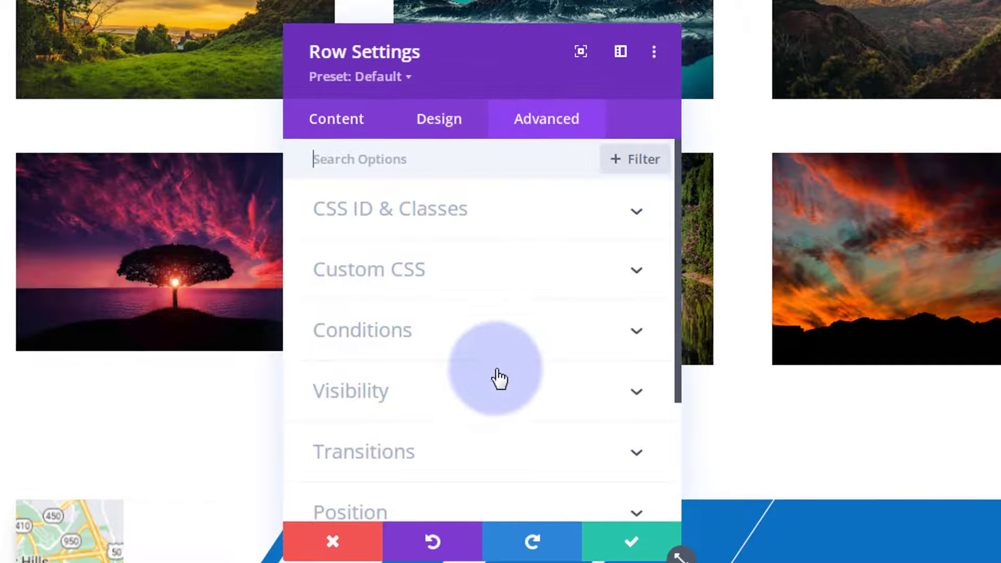
{"action": "scroll", "coordinate": [498, 386], "scroll_direction": "down", "scroll_amount": 3}
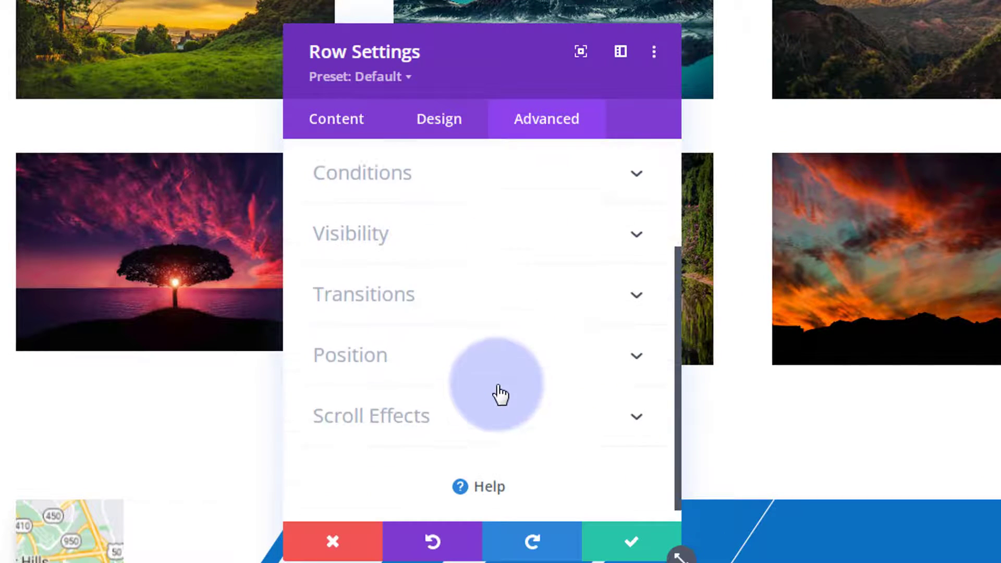
{"action": "left_click", "coordinate": [487, 400]}
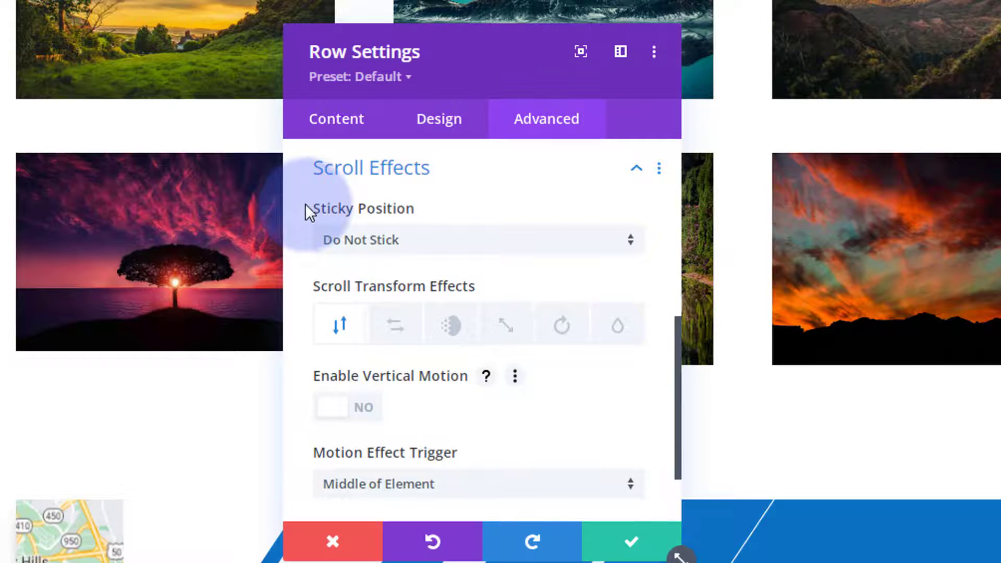
{"action": "left_click", "coordinate": [439, 249]}
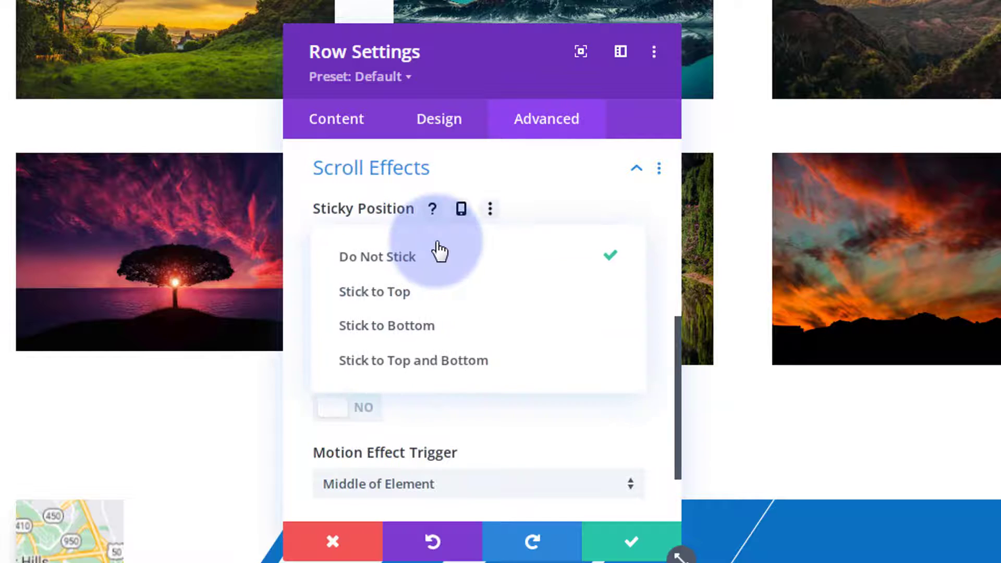
{"action": "left_click", "coordinate": [425, 295]}
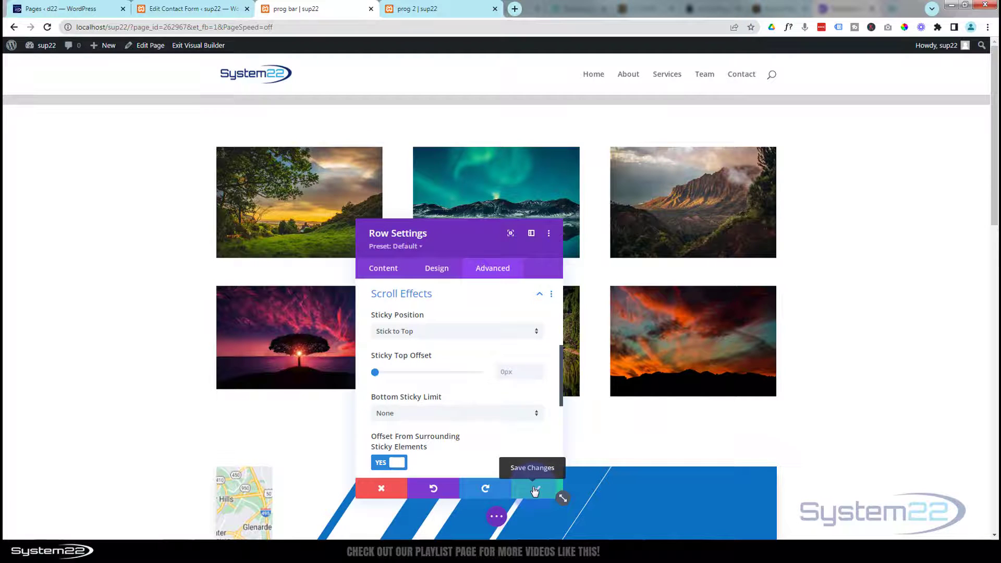
{"action": "left_click", "coordinate": [534, 490]}
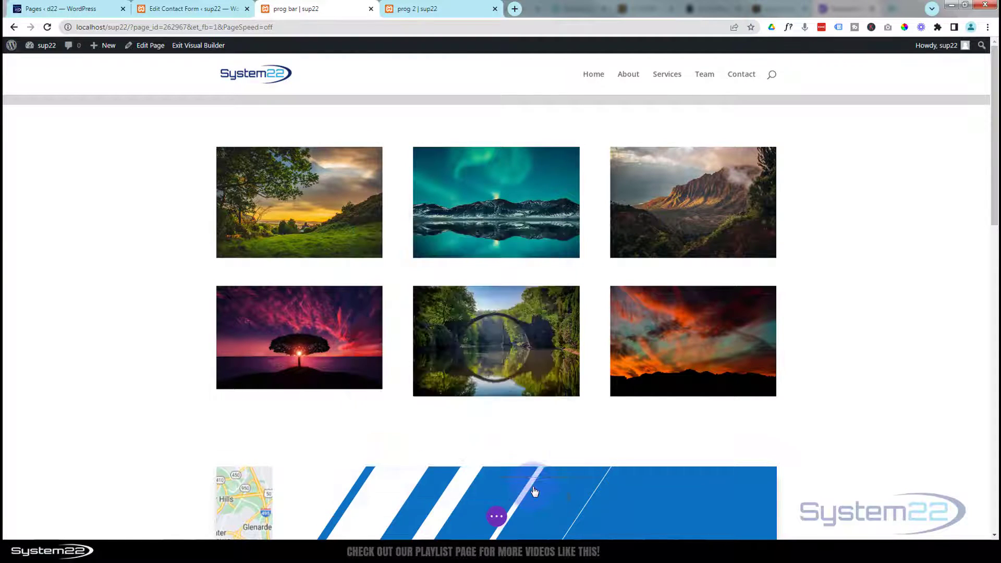
Save the page as a draft and exit the visual builder
{"action": "left_click", "coordinate": [496, 517]}
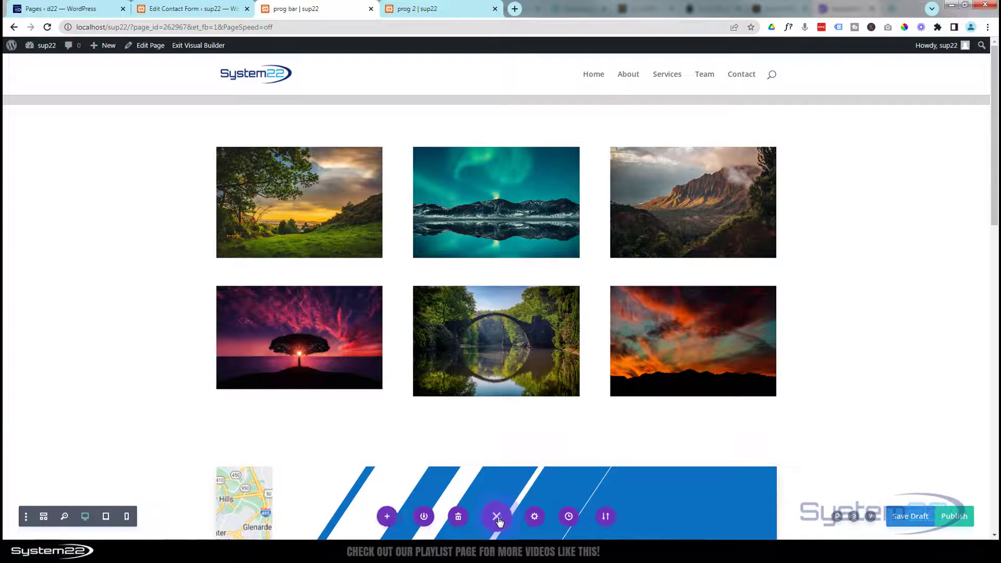
{"action": "left_click", "coordinate": [912, 516]}
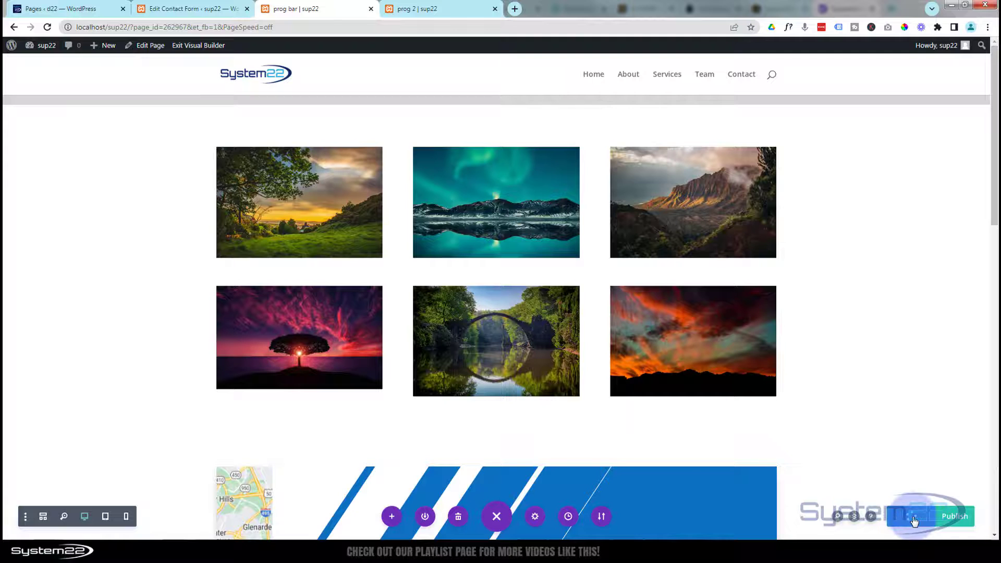
{"action": "left_click", "coordinate": [202, 48]}
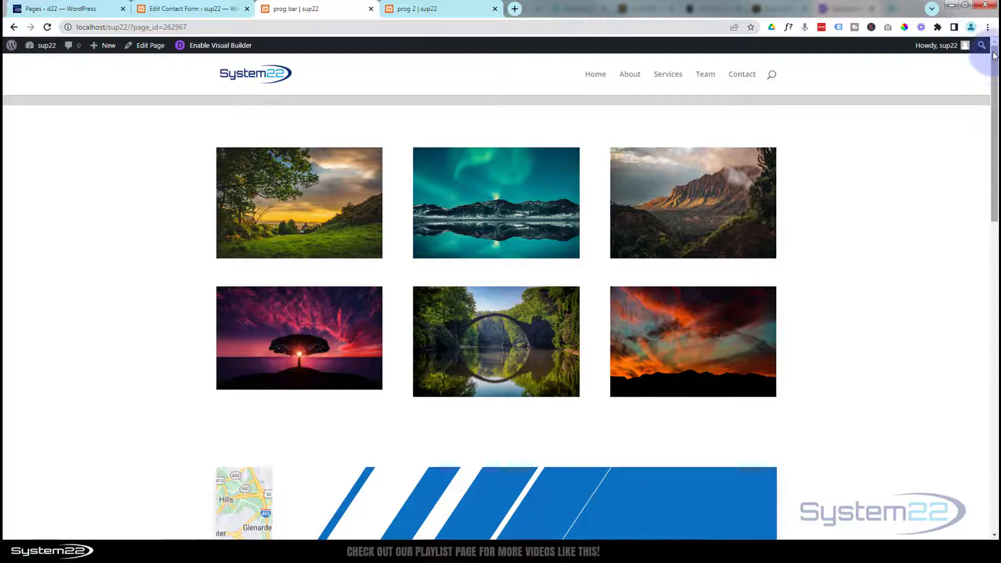
Scroll down the front-end page to check the sticky progress bar and its gradient indicator
{"action": "scroll", "coordinate": [994, 59], "scroll_direction": "down", "scroll_amount": 1}
{"action": "left_click_drag", "start_coordinate": [994, 59], "coordinate": [993, 209]}
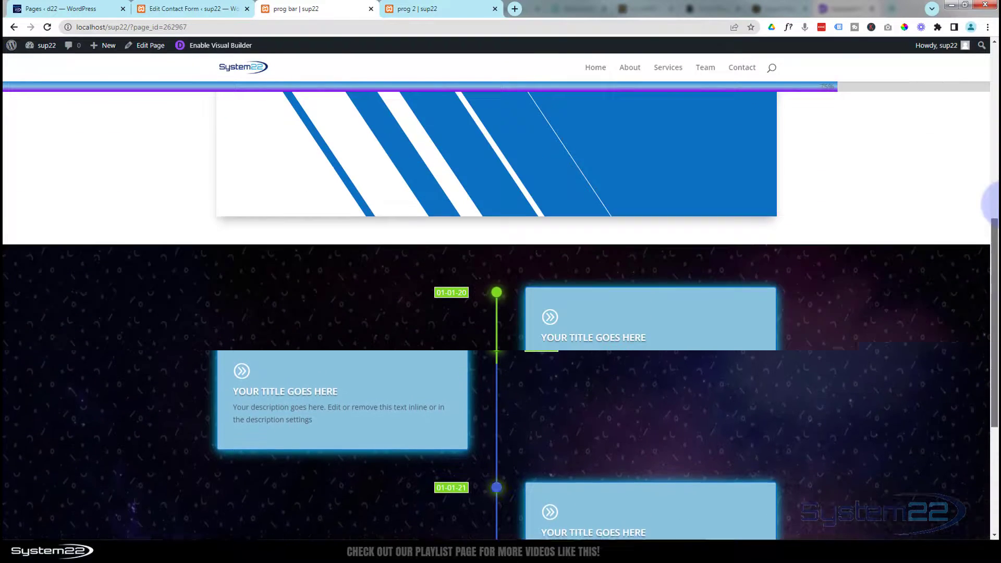